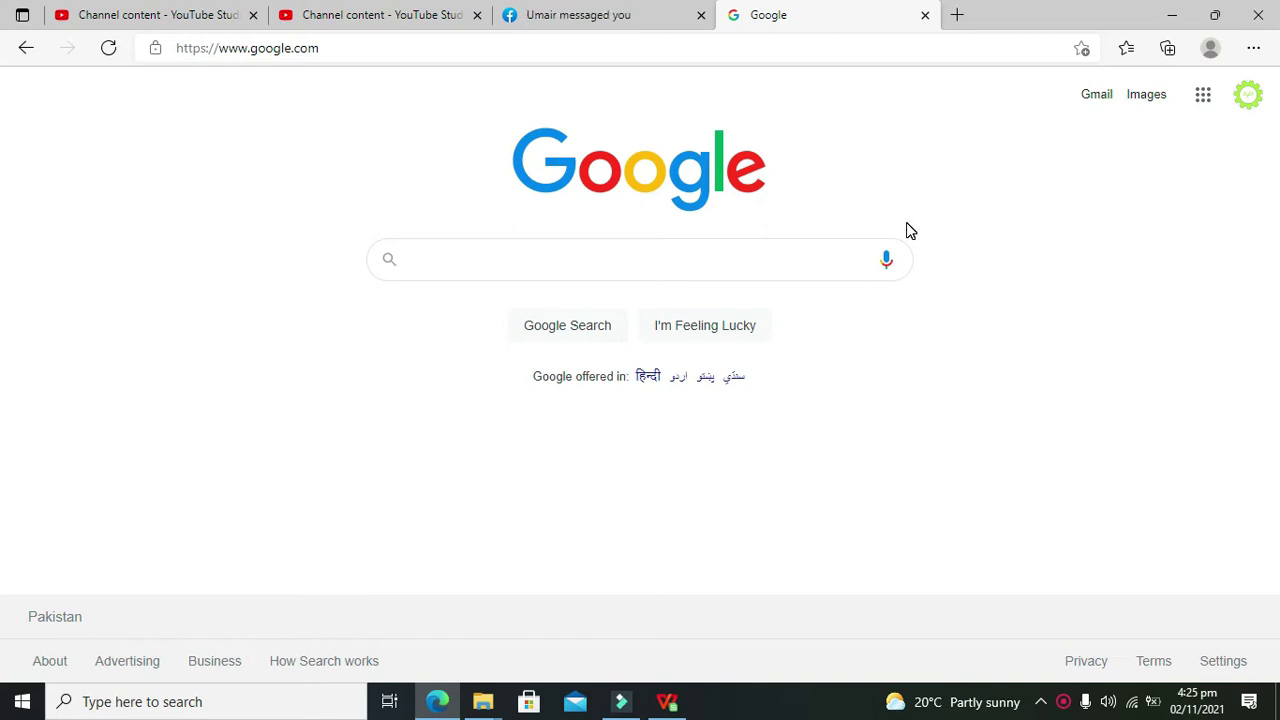
Search Google for 'easyeda'
{"action": "type", "text": "easyeda"}
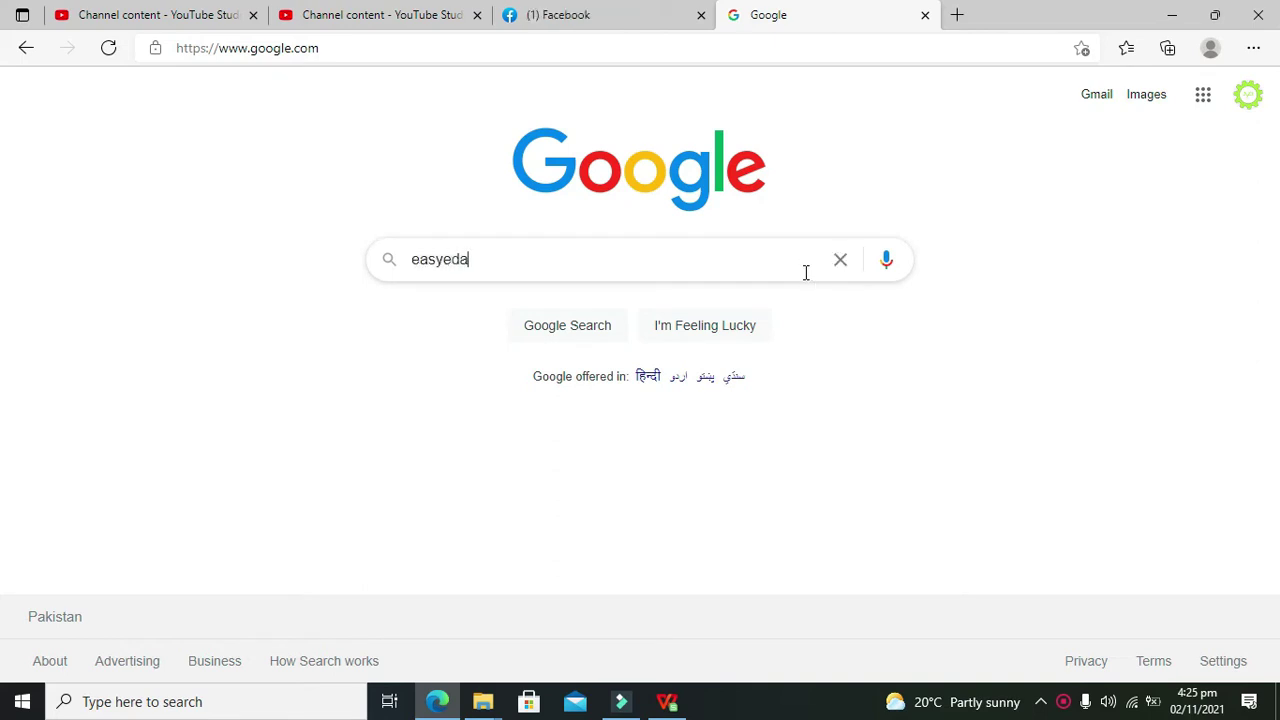
{"action": "key", "text": "Return"}
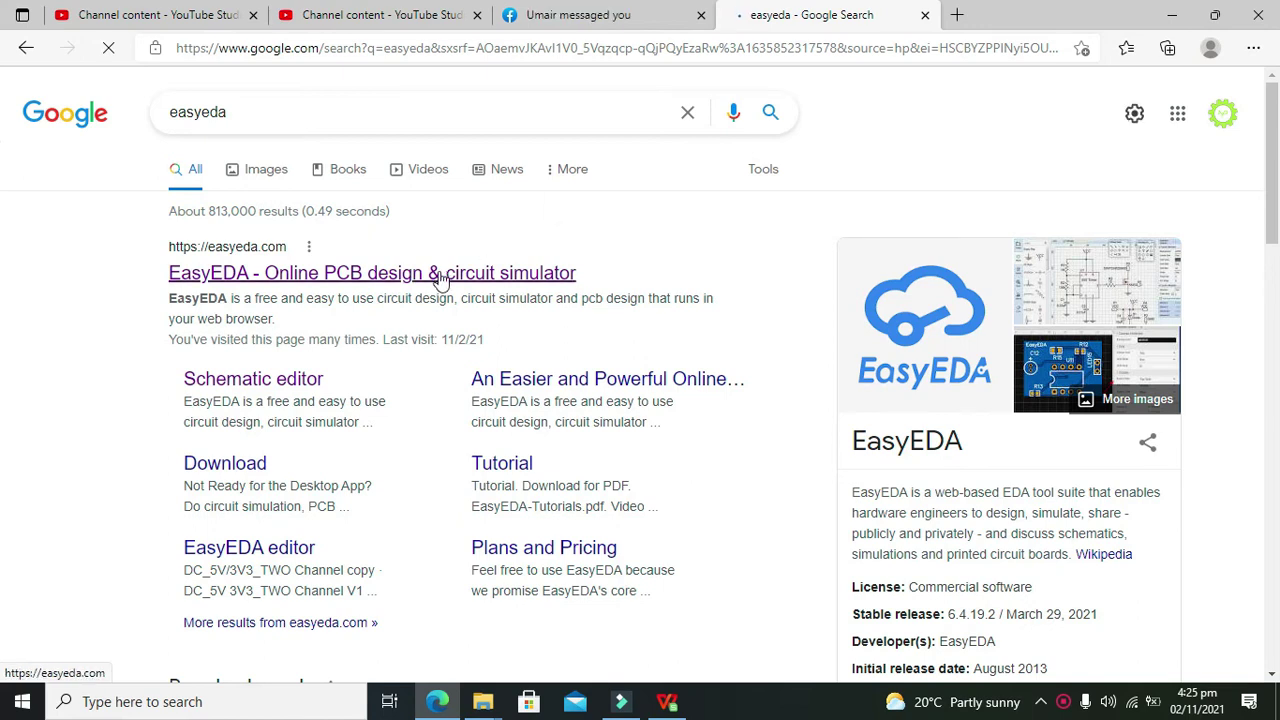
Open the EasyEDA online designer, switch it to Simulation Mode, and begin a New Project
{"action": "left_click", "coordinate": [377, 274]}
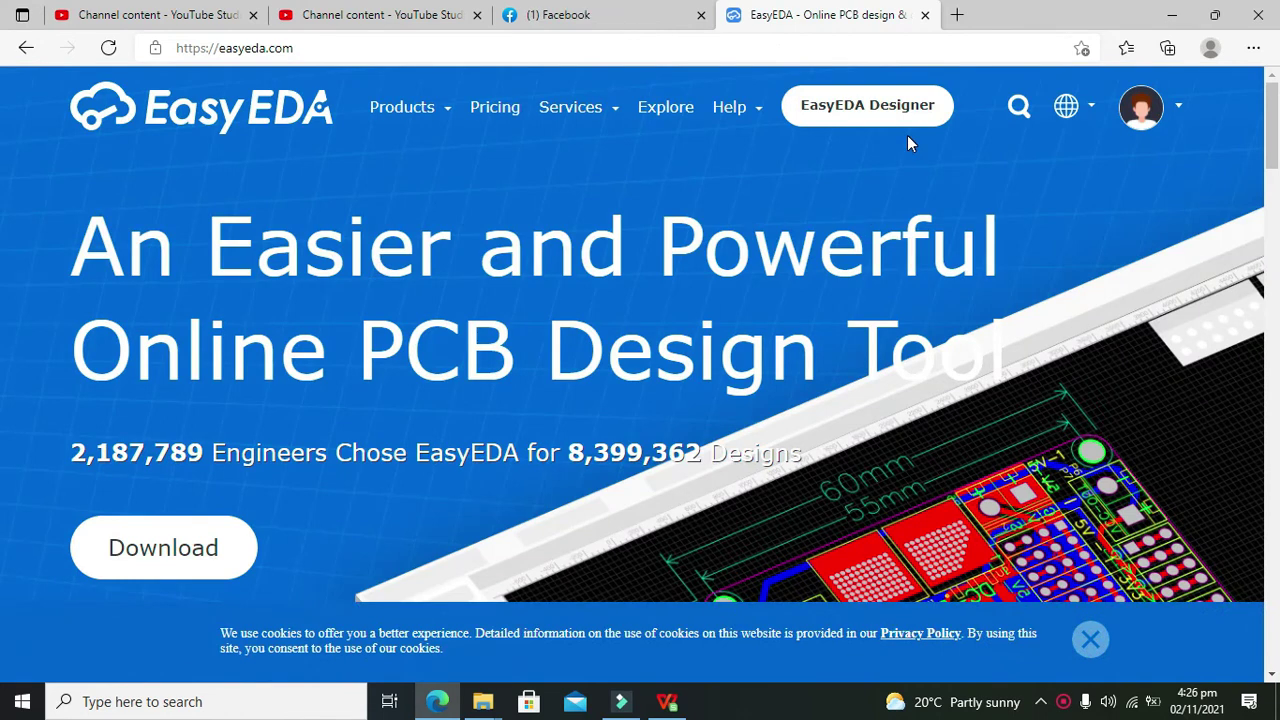
{"action": "mouse_move", "coordinate": [1187, 160]}
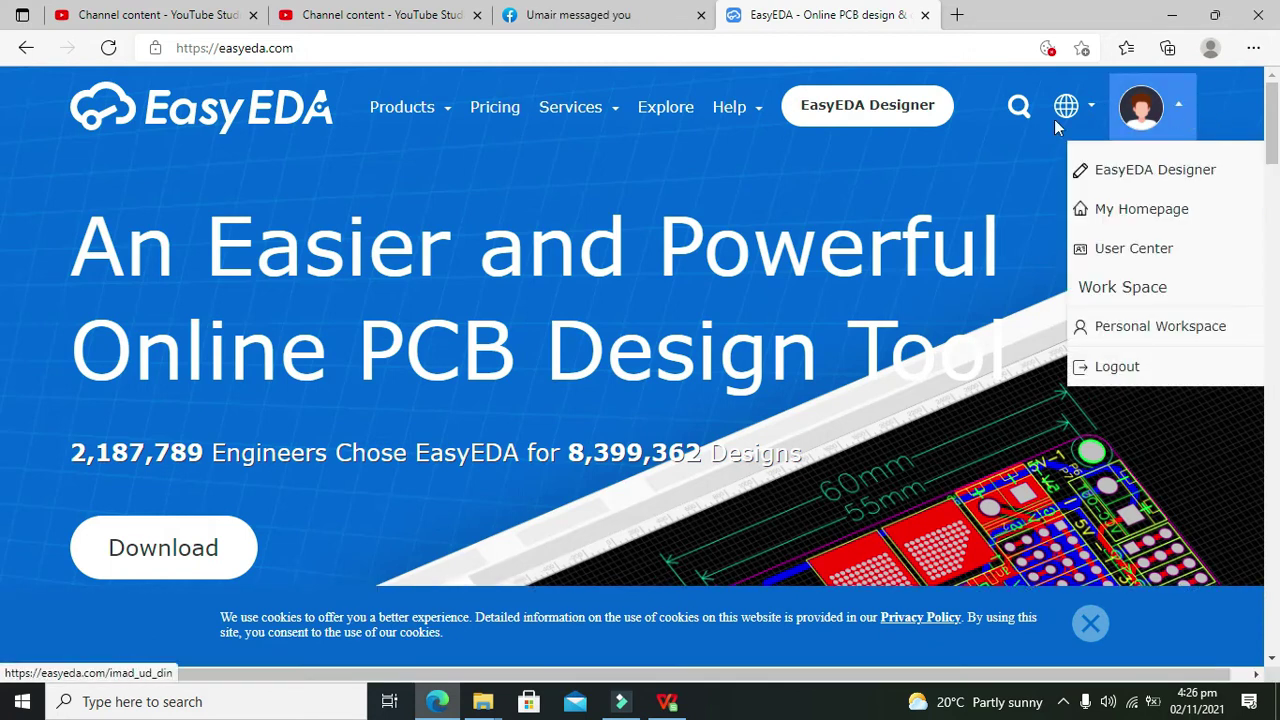
{"action": "left_click", "coordinate": [865, 117]}
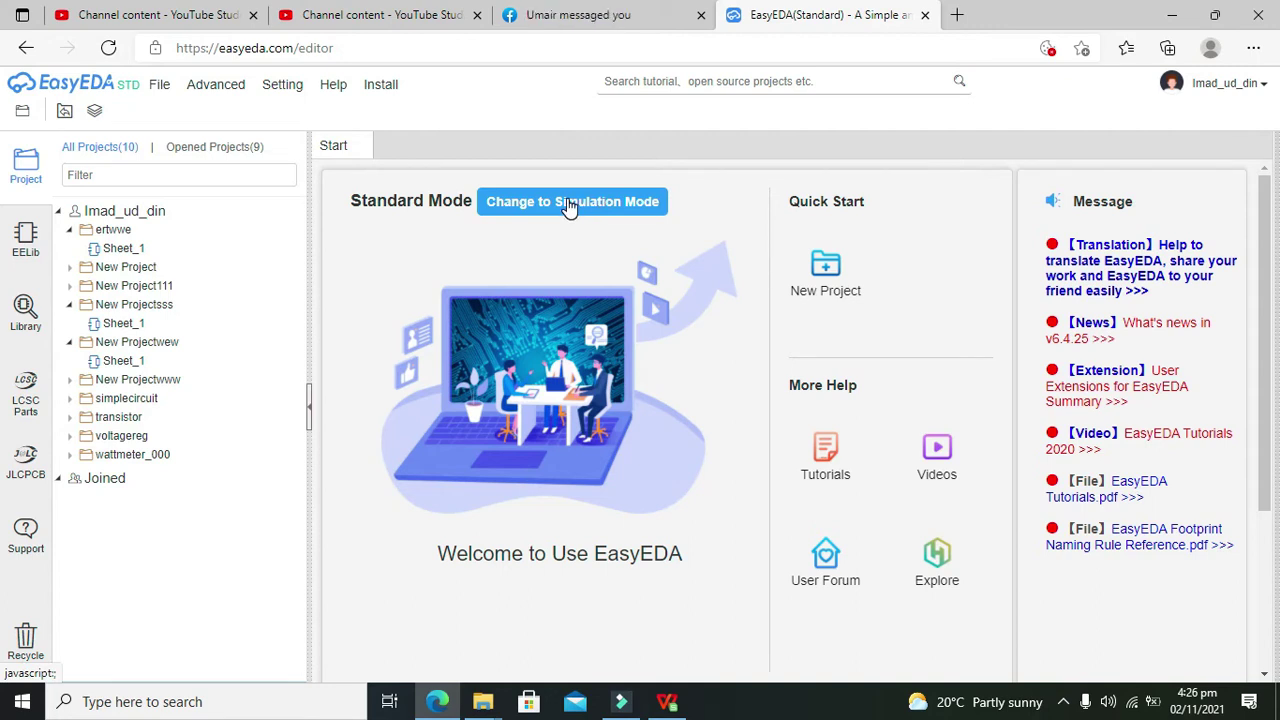
{"action": "left_click", "coordinate": [567, 201]}
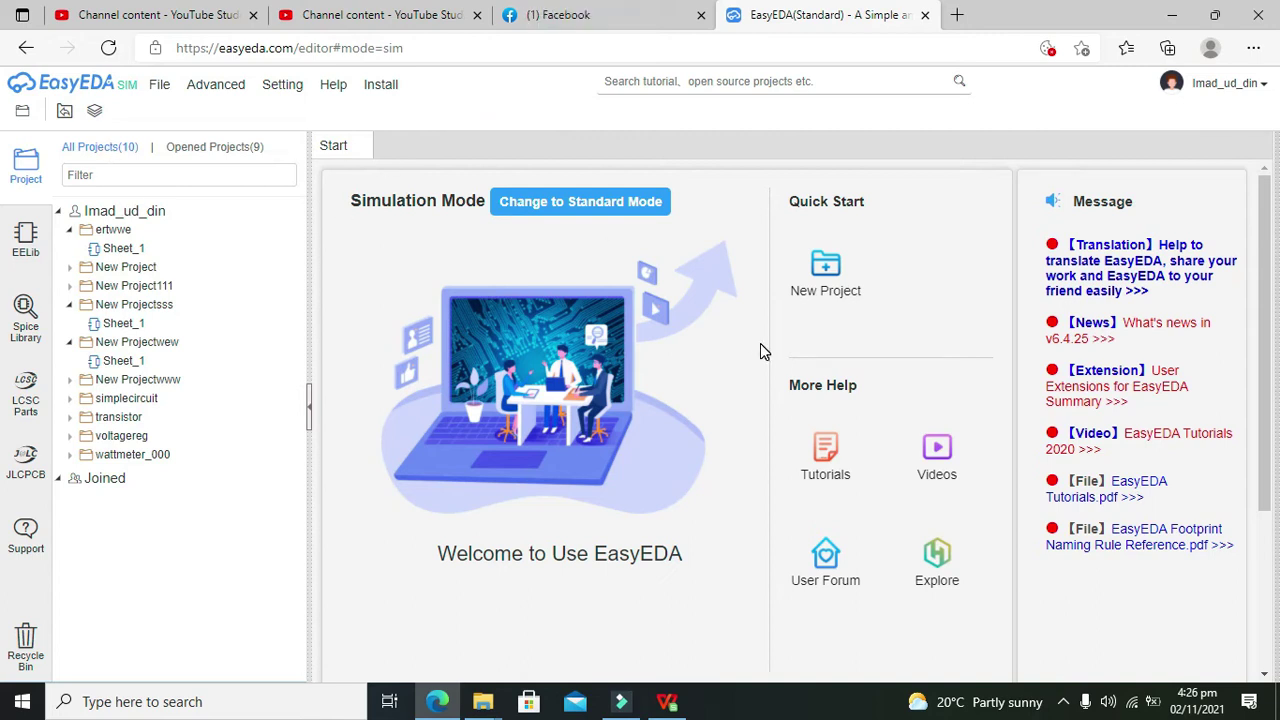
{"action": "left_click", "coordinate": [826, 275]}
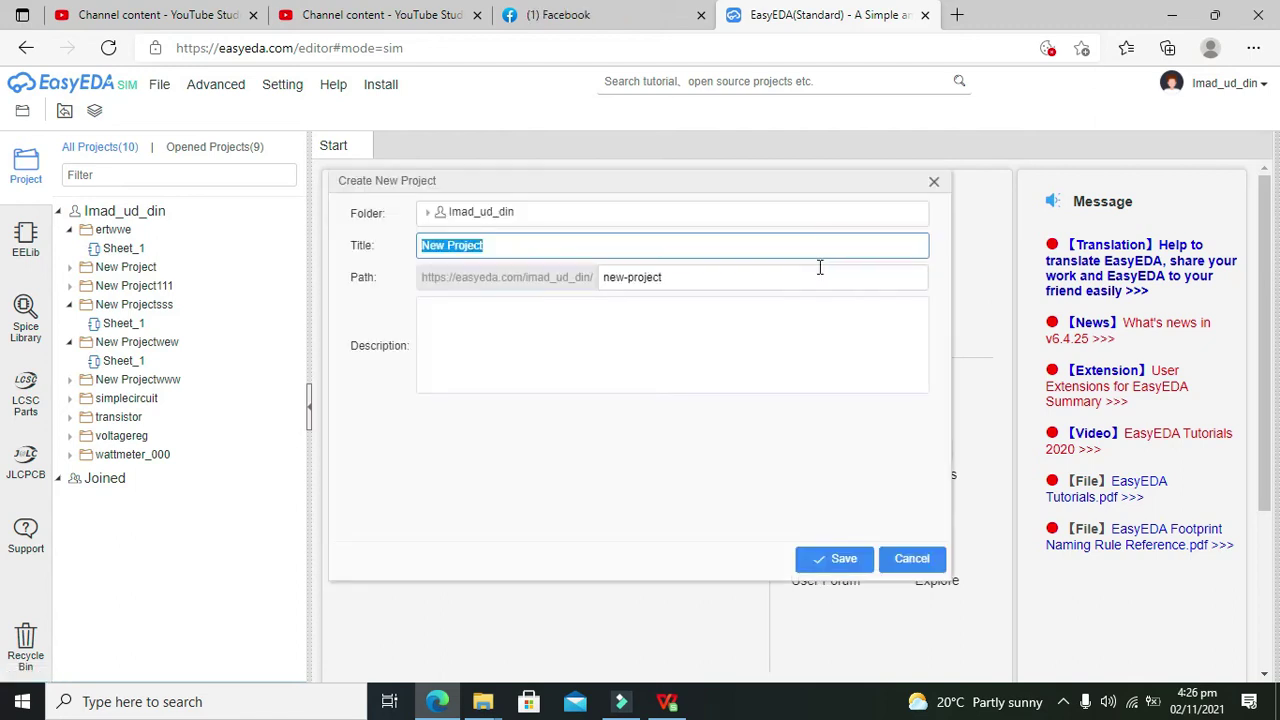
Replace the default title with 'series circuit' and save the new project
{"action": "left_click", "coordinate": [608, 249]}
{"action": "triple_click", "coordinate": [606, 251]}
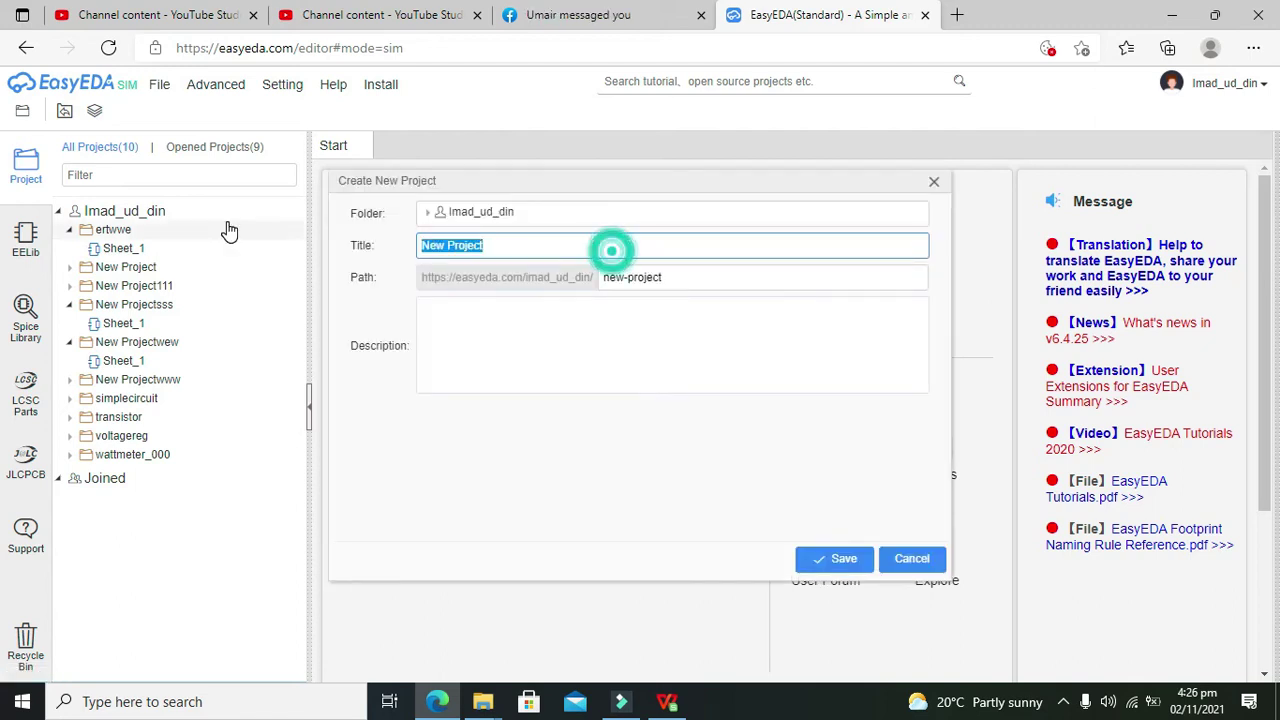
{"action": "type", "text": "series circuit"}
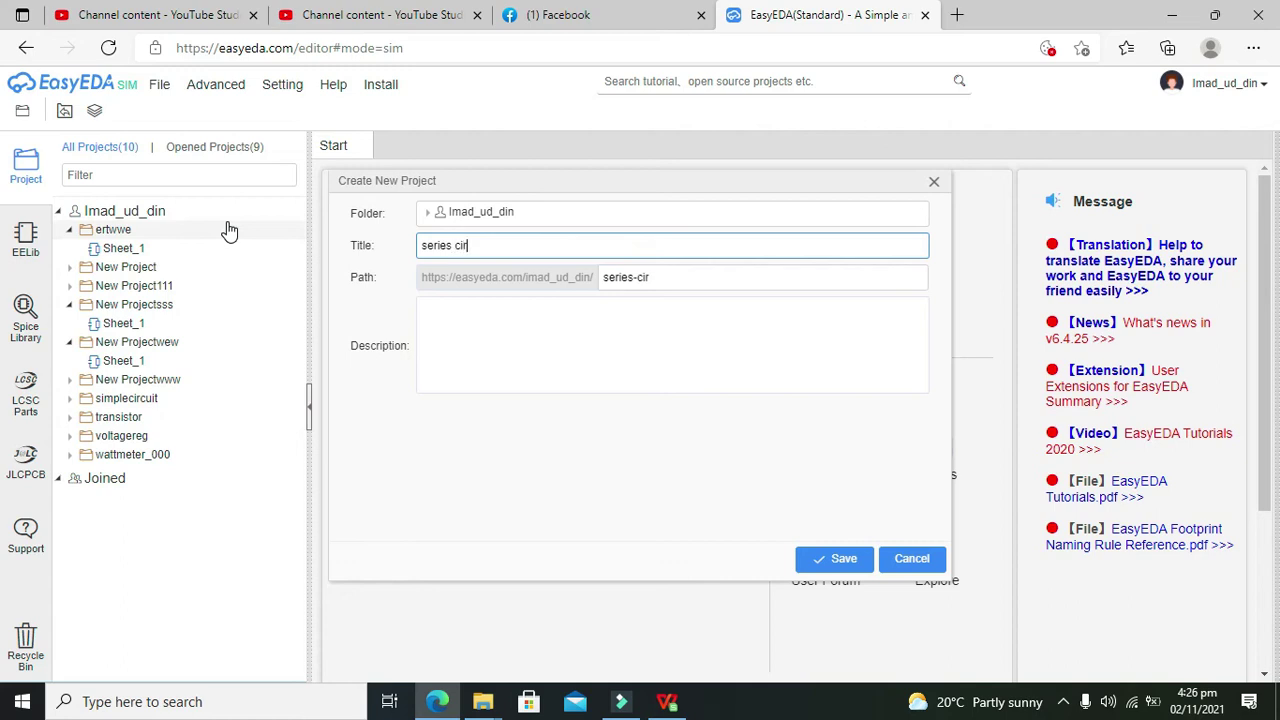
{"action": "left_click", "coordinate": [836, 552]}
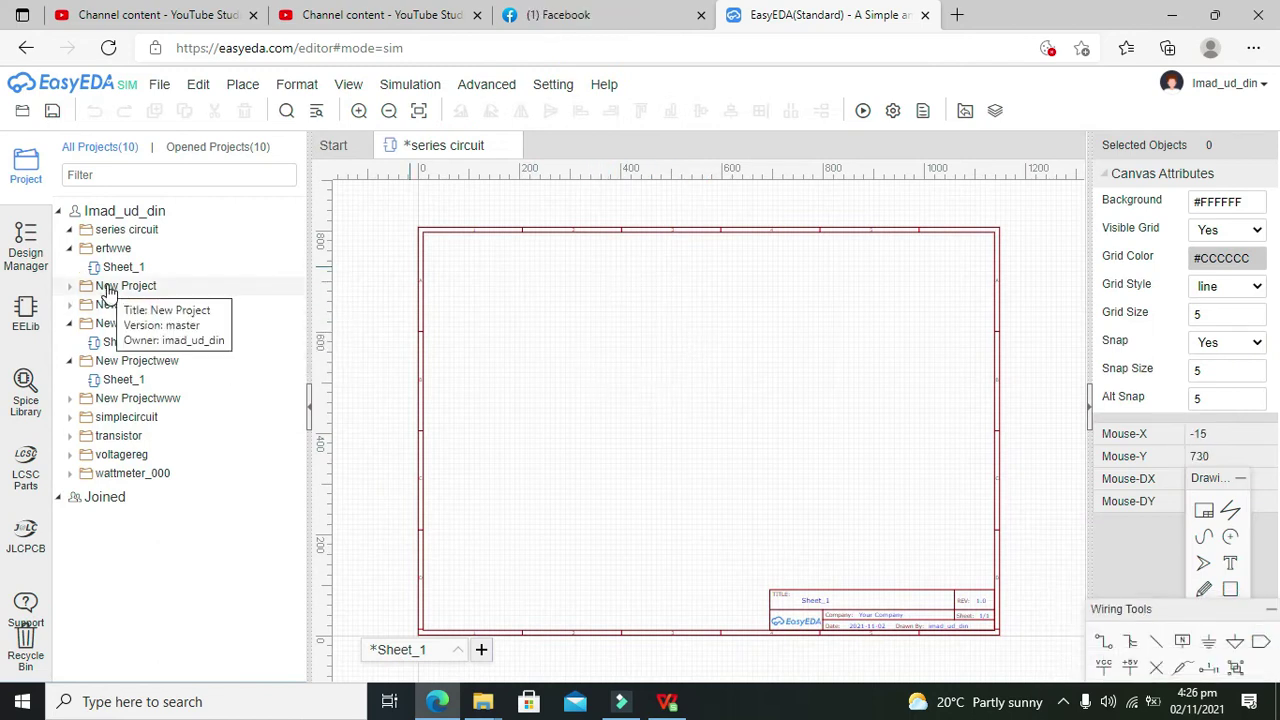
Place three 1K resistors from EELib onto the schematic
{"action": "left_click", "coordinate": [30, 322]}
{"action": "left_click", "coordinate": [112, 405]}
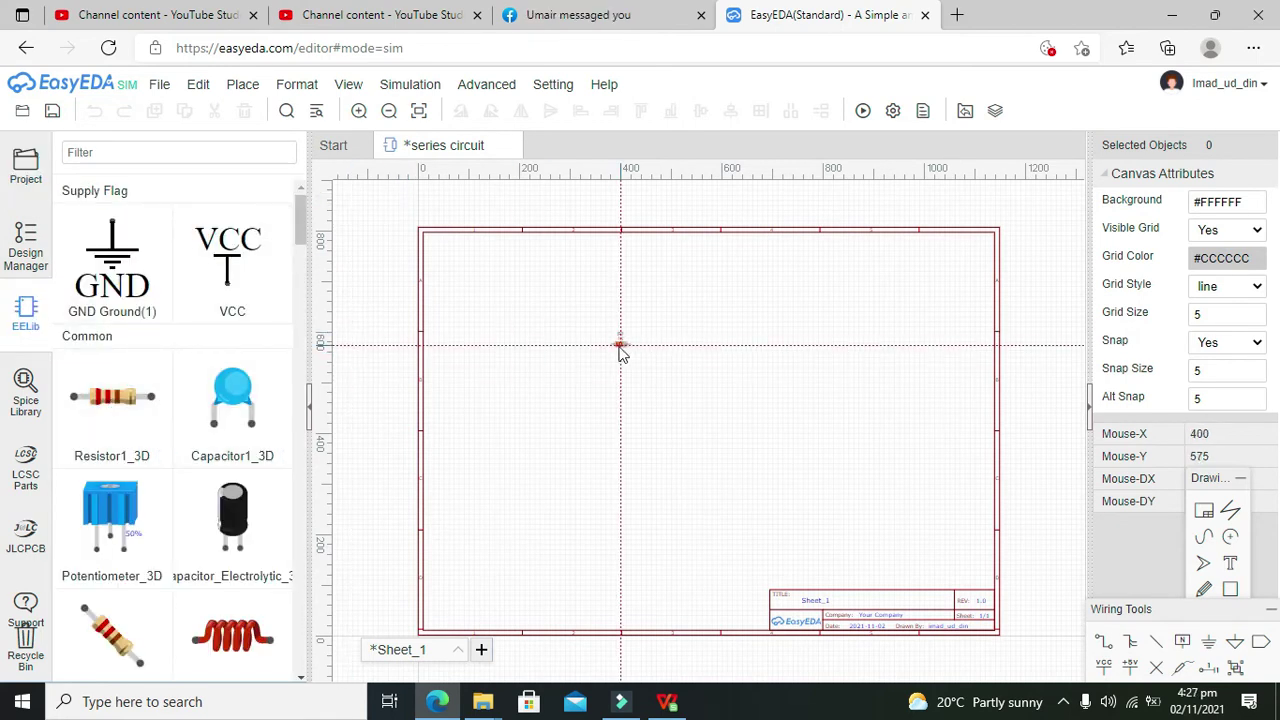
{"action": "left_click", "coordinate": [616, 383]}
{"action": "left_click", "coordinate": [656, 383]}
{"action": "left_click", "coordinate": [703, 381]}
{"action": "key", "text": "Escape"}
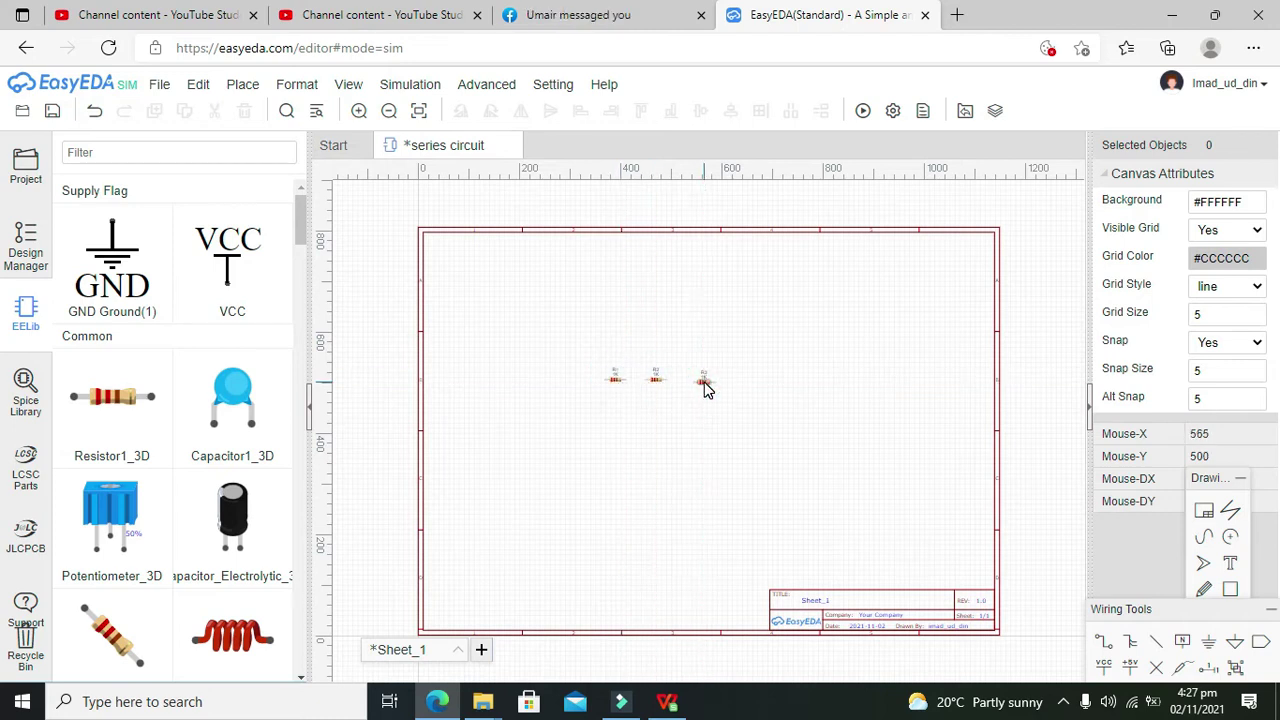
Zoom to 200% and arrange R1, R2 and R3 in a horizontal row
{"action": "left_click", "coordinate": [348, 84]}
{"action": "mouse_move", "coordinate": [370, 107]}
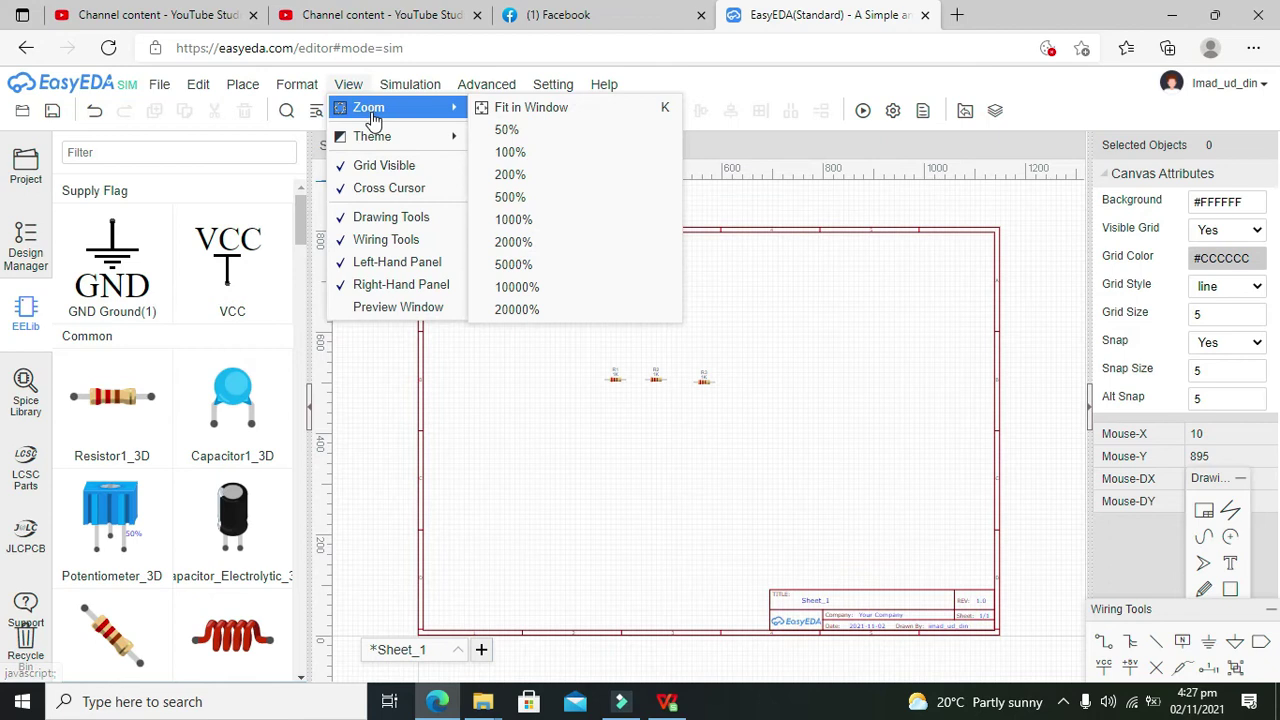
{"action": "left_click", "coordinate": [512, 175]}
{"action": "left_click_drag", "start_coordinate": [392, 256], "coordinate": [540, 399]}
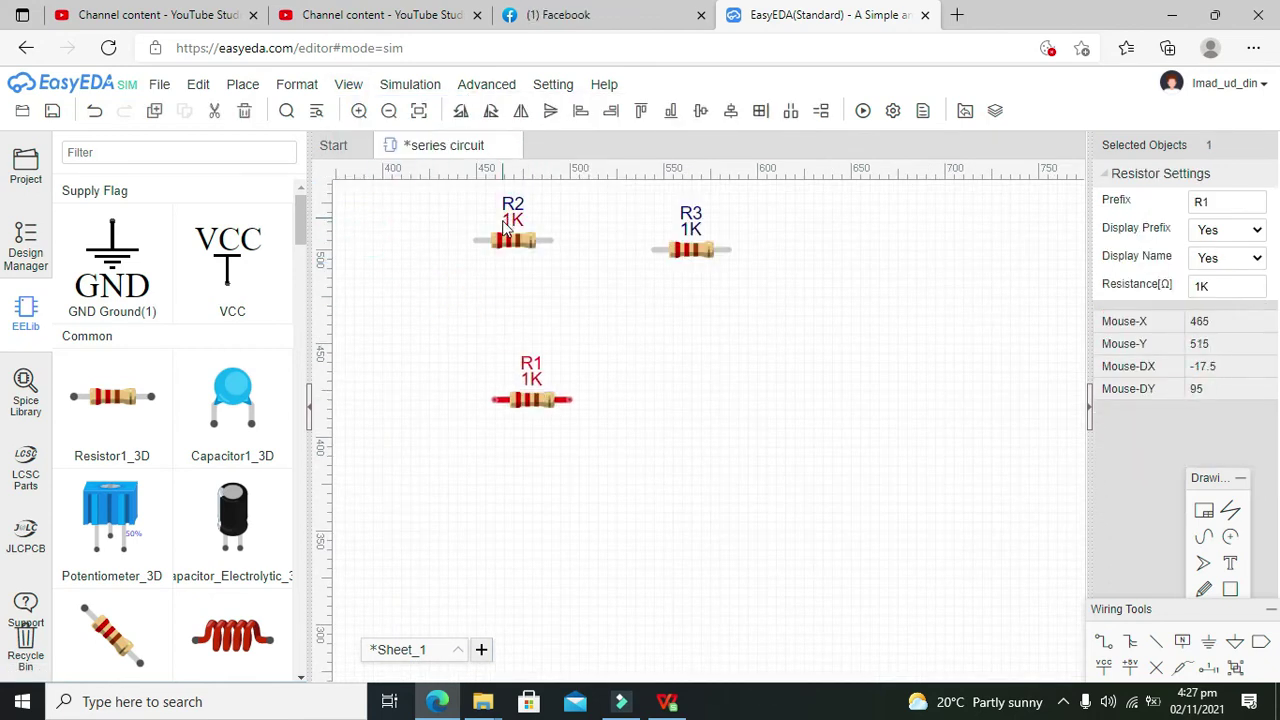
{"action": "left_click_drag", "start_coordinate": [517, 247], "coordinate": [676, 406]}
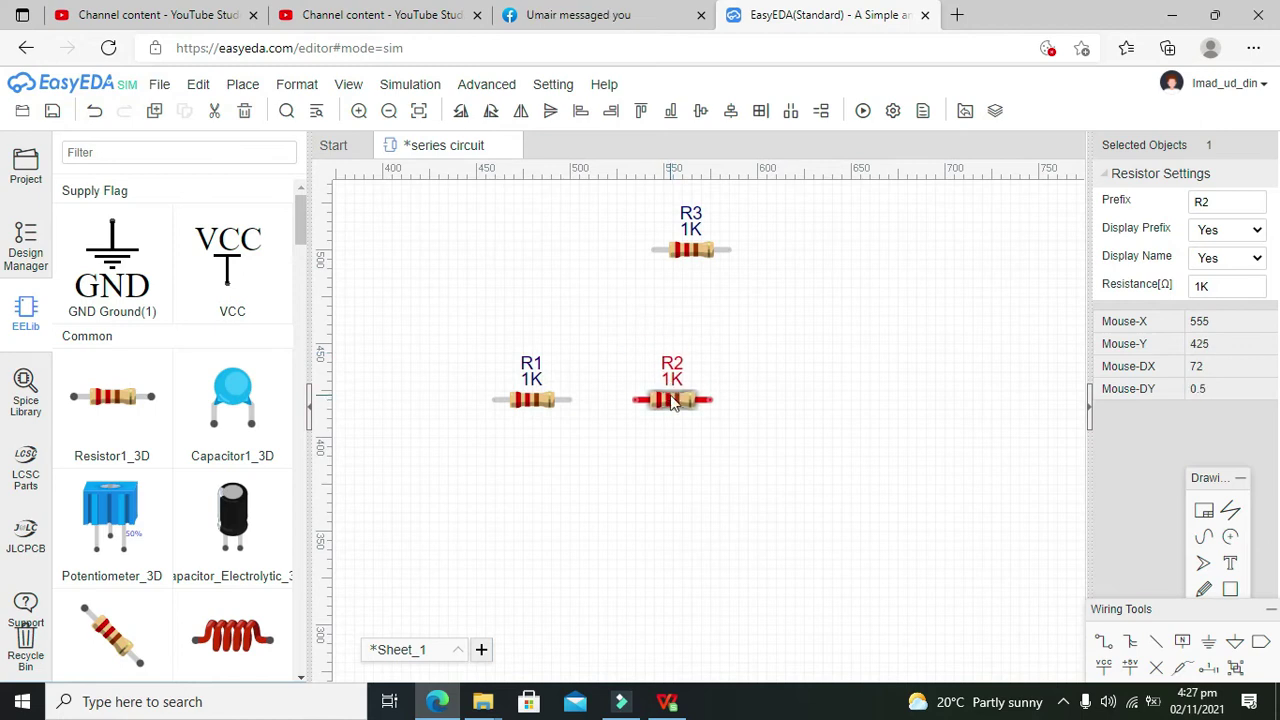
{"action": "left_click_drag", "start_coordinate": [686, 254], "coordinate": [808, 404]}
Wire R2 to R3 and R1 to R2 end to end
{"action": "left_click", "coordinate": [771, 363]}
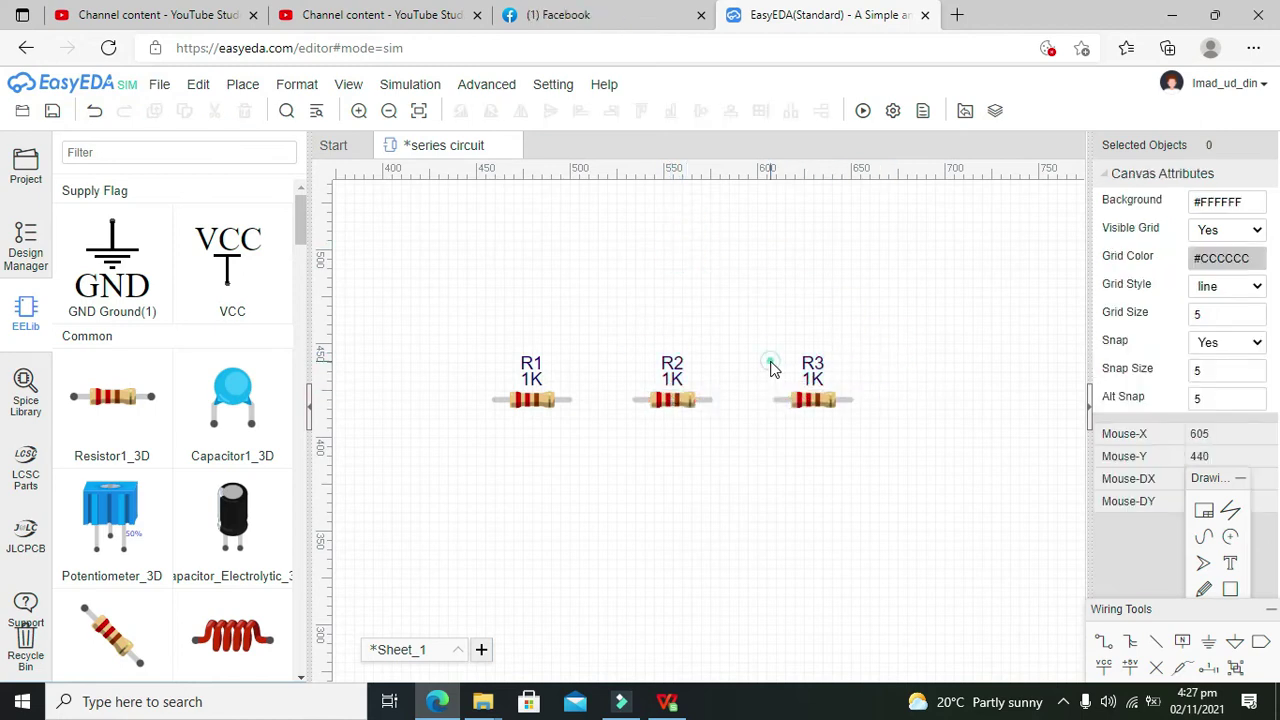
{"action": "left_click", "coordinate": [778, 401]}
{"action": "left_click", "coordinate": [708, 401]}
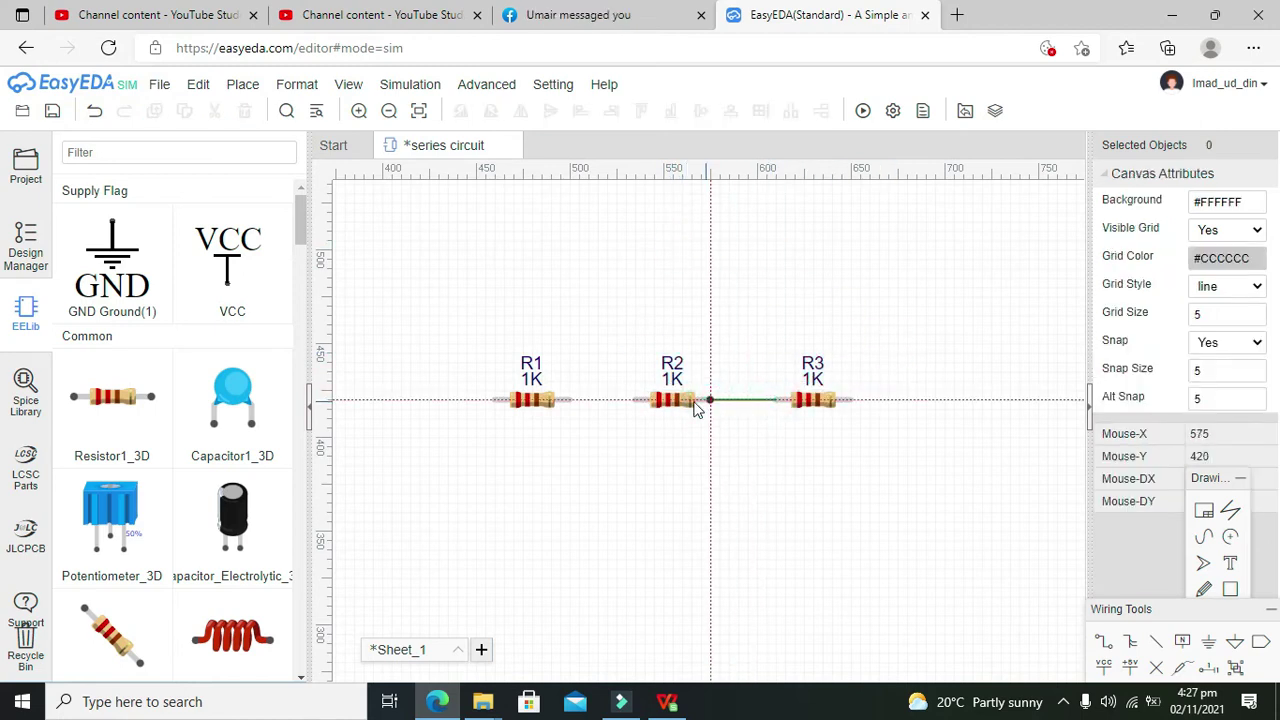
{"action": "left_click", "coordinate": [651, 401]}
{"action": "left_click", "coordinate": [568, 401]}
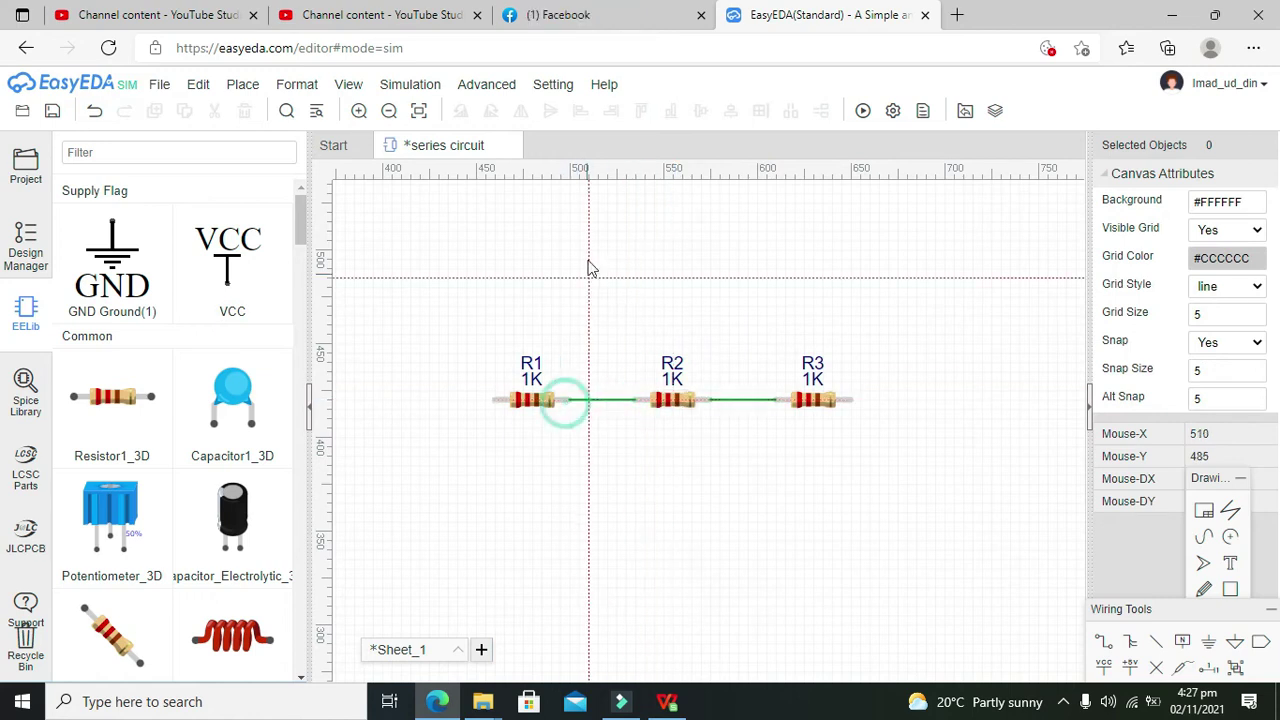
{"action": "key", "text": "Escape"}
Select the wired resistor chain and shift it slightly upward
{"action": "left_click", "coordinate": [531, 262]}
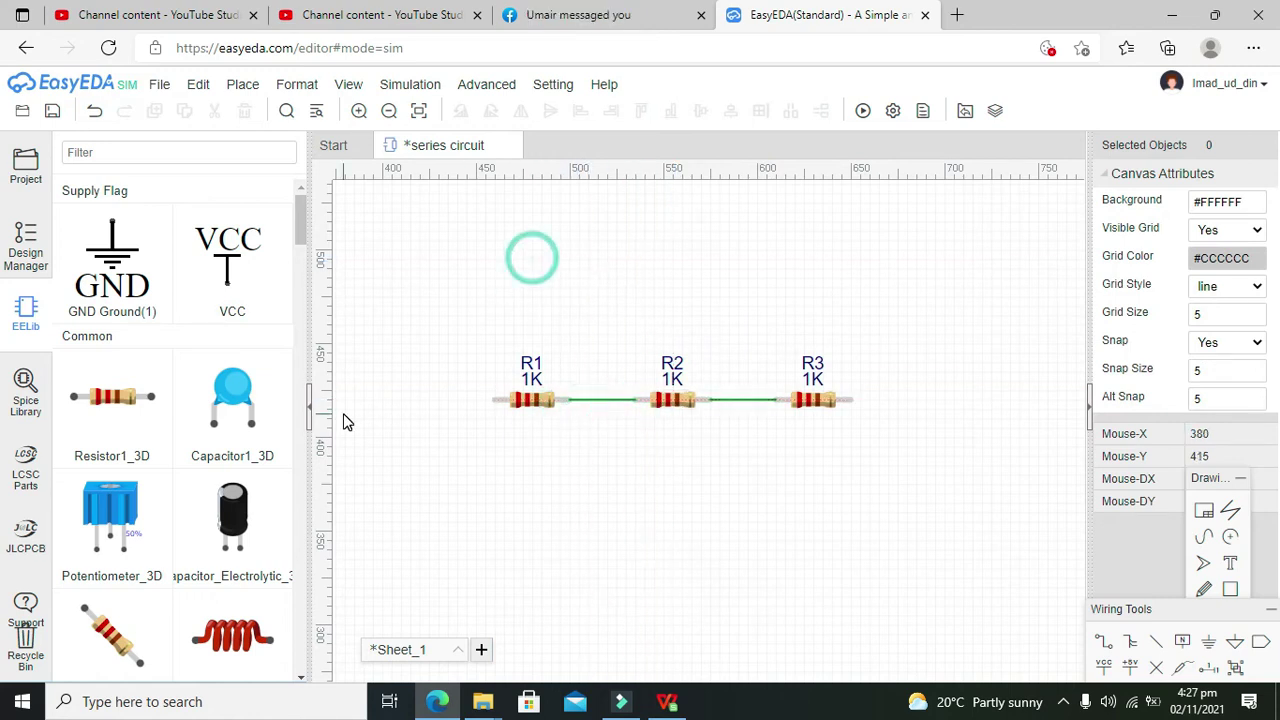
{"action": "left_click_drag", "start_coordinate": [303, 185], "coordinate": [310, 297]}
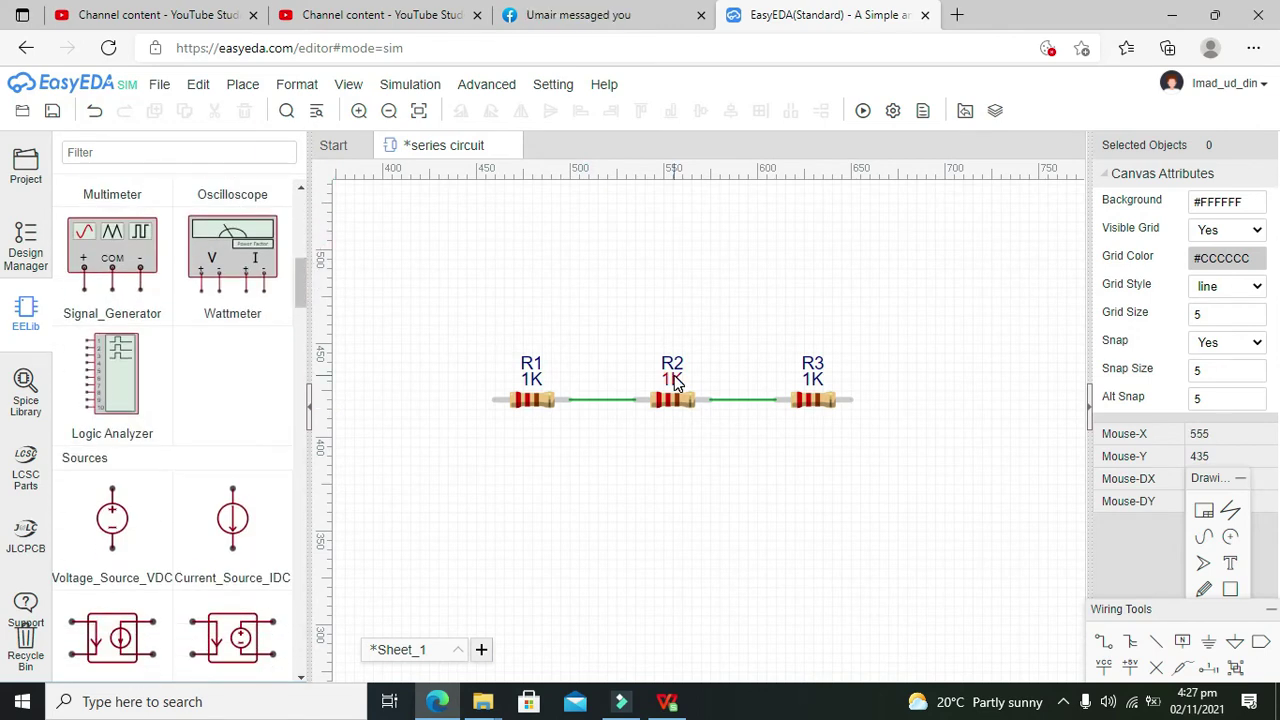
{"action": "left_click_drag", "start_coordinate": [446, 310], "coordinate": [941, 466]}
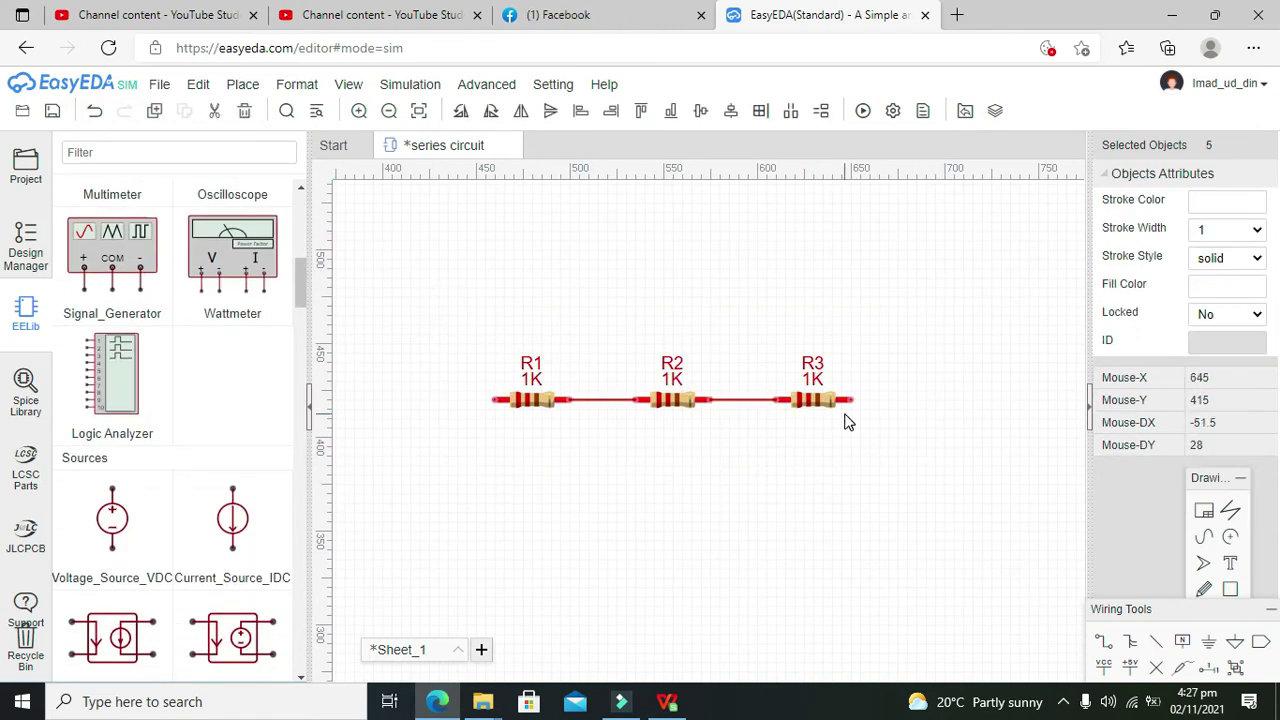
{"action": "left_click_drag", "start_coordinate": [820, 397], "coordinate": [820, 369]}
{"action": "left_click", "coordinate": [803, 457]}
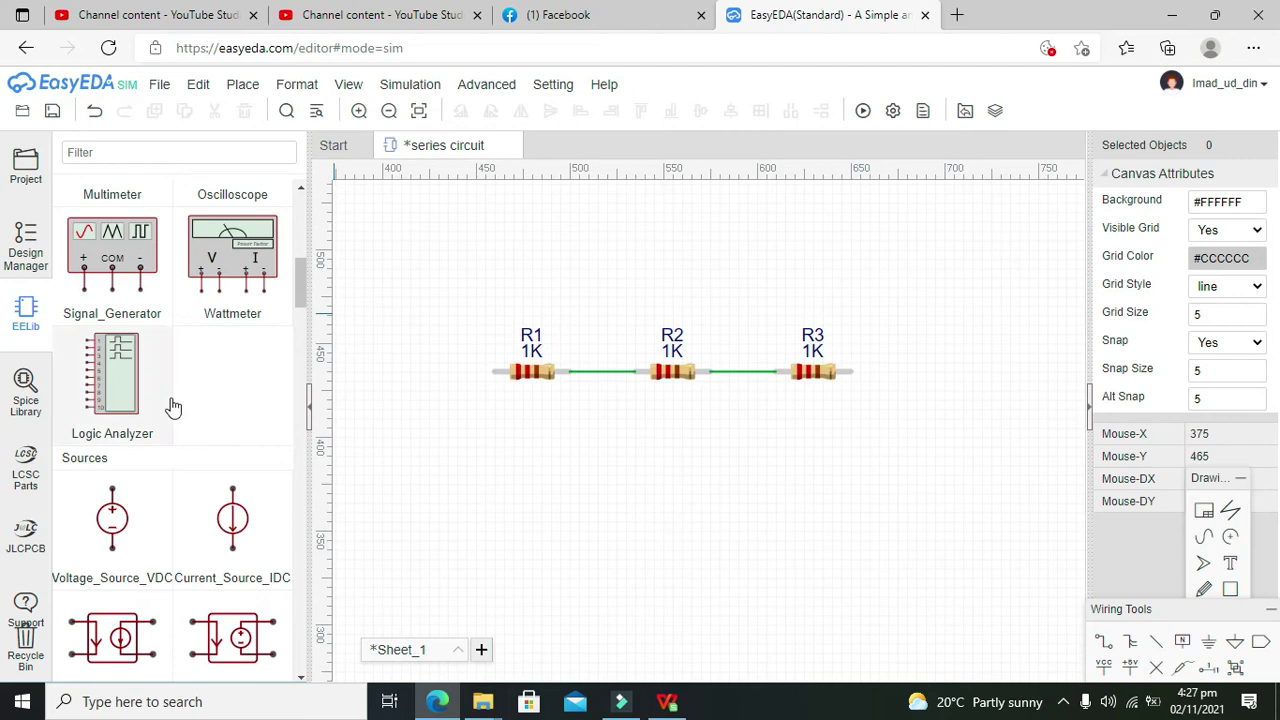
Place DC source V1 and wire its + pin to R1 and its − pin to R3
{"action": "left_click", "coordinate": [112, 514]}
{"action": "left_click", "coordinate": [467, 496]}
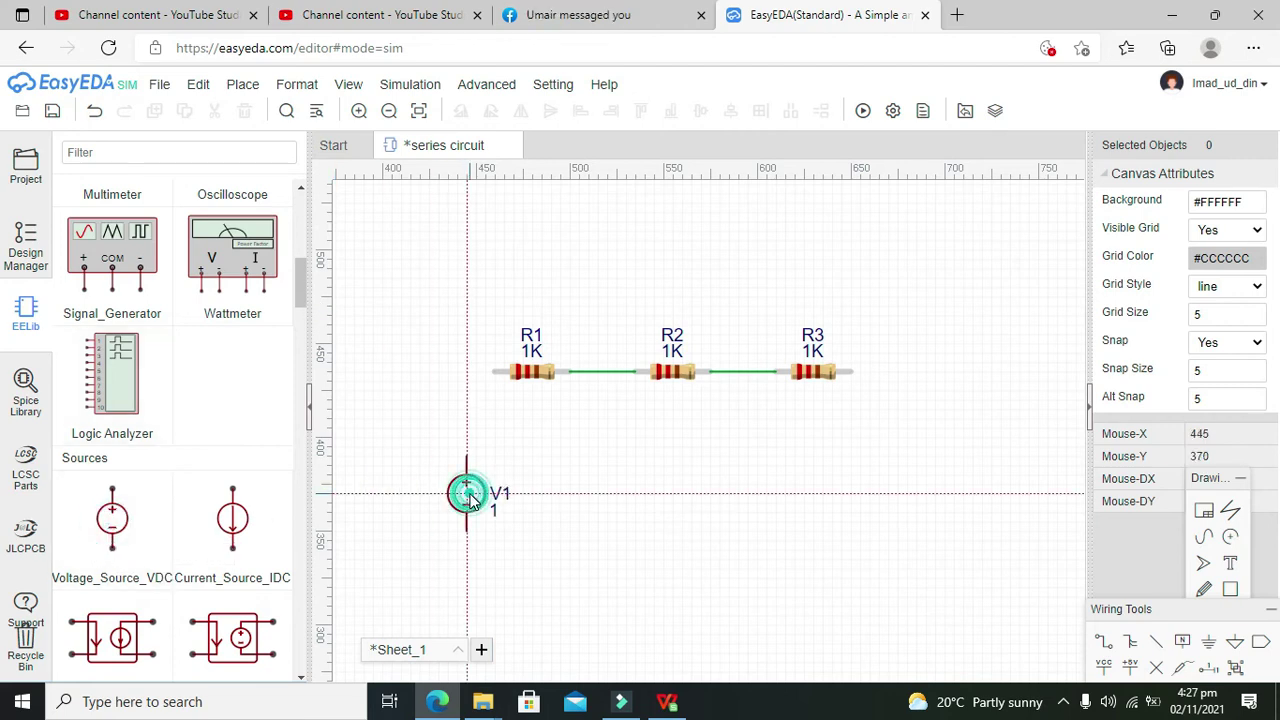
{"action": "left_click", "coordinate": [466, 458]}
{"action": "left_click", "coordinate": [491, 374]}
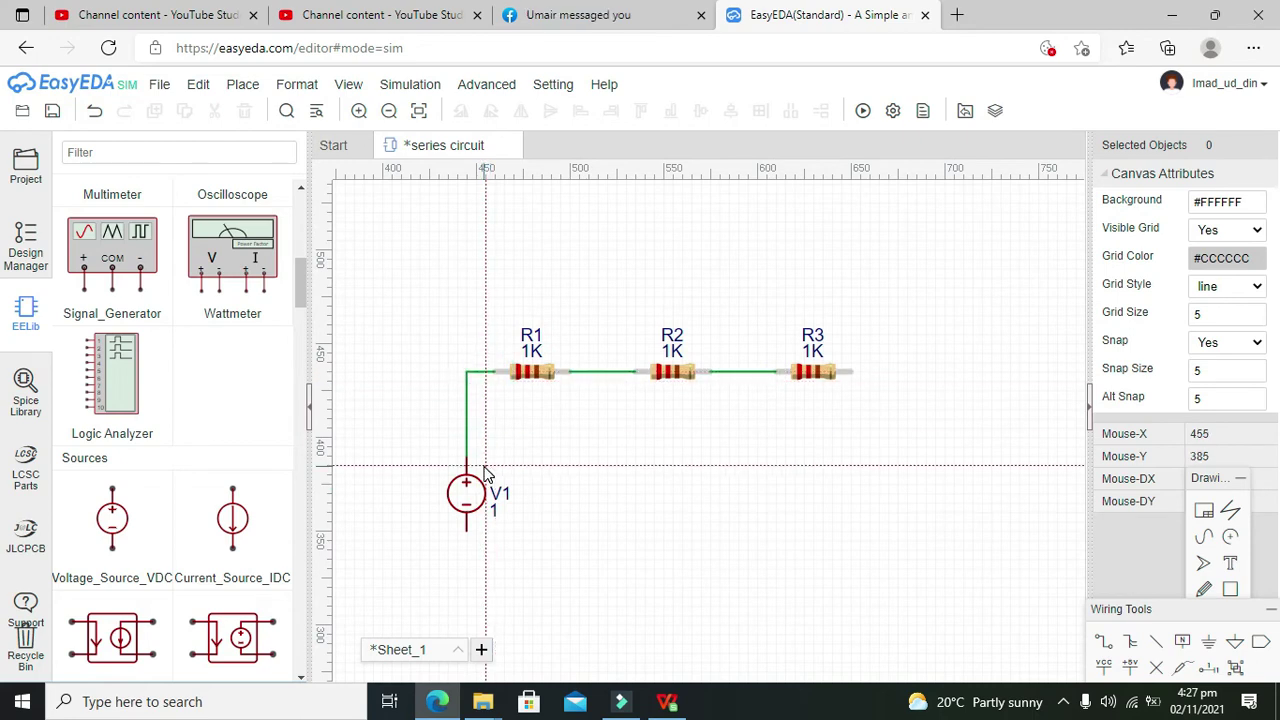
{"action": "left_click", "coordinate": [466, 534]}
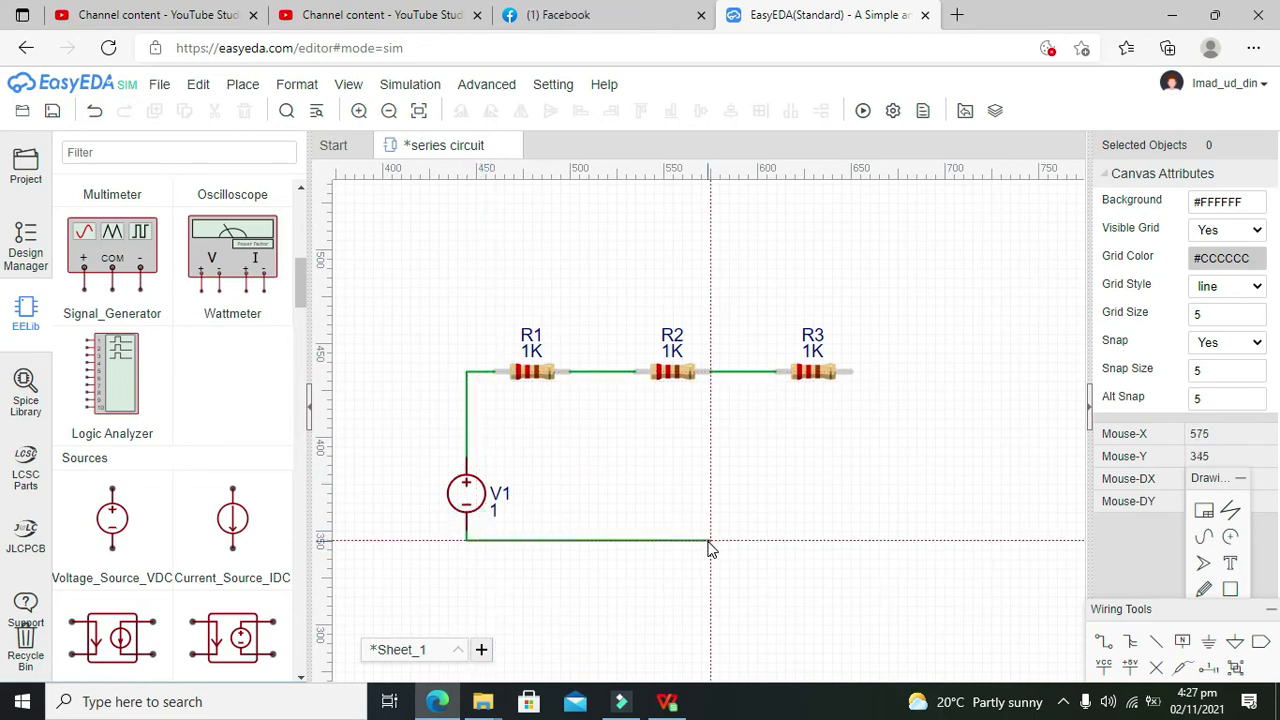
{"action": "left_click", "coordinate": [841, 568]}
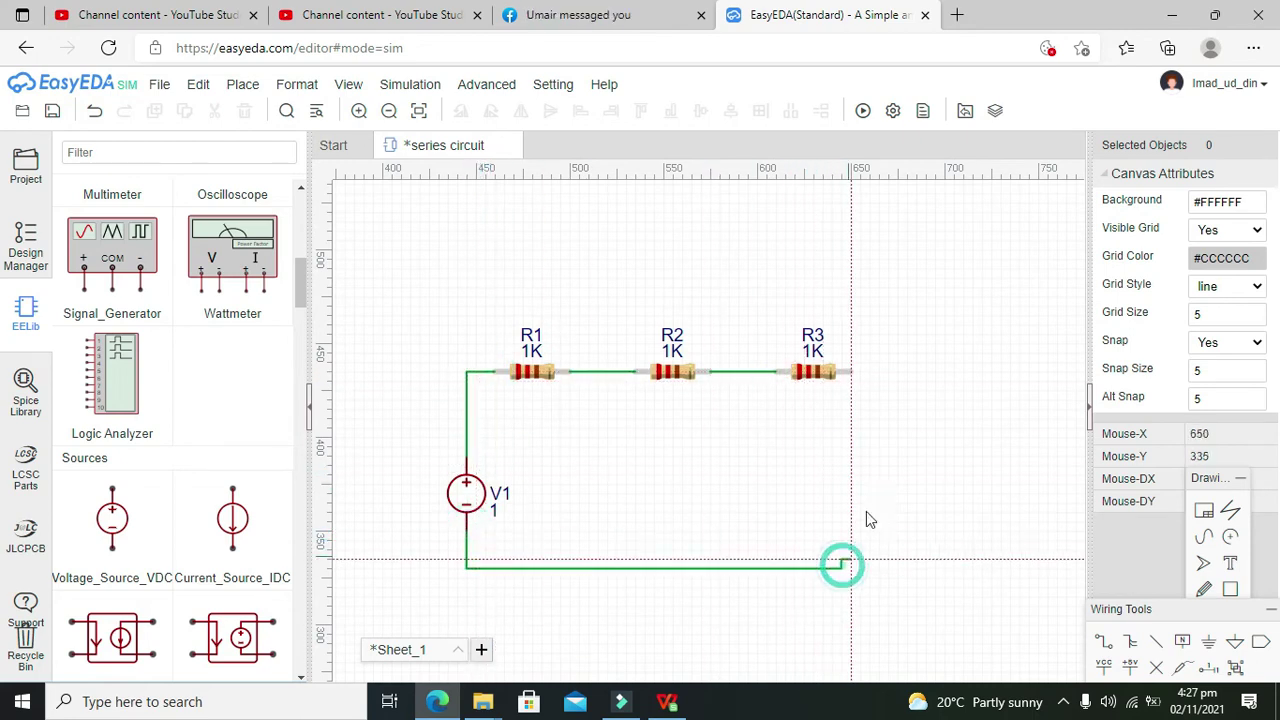
{"action": "left_click", "coordinate": [856, 373]}
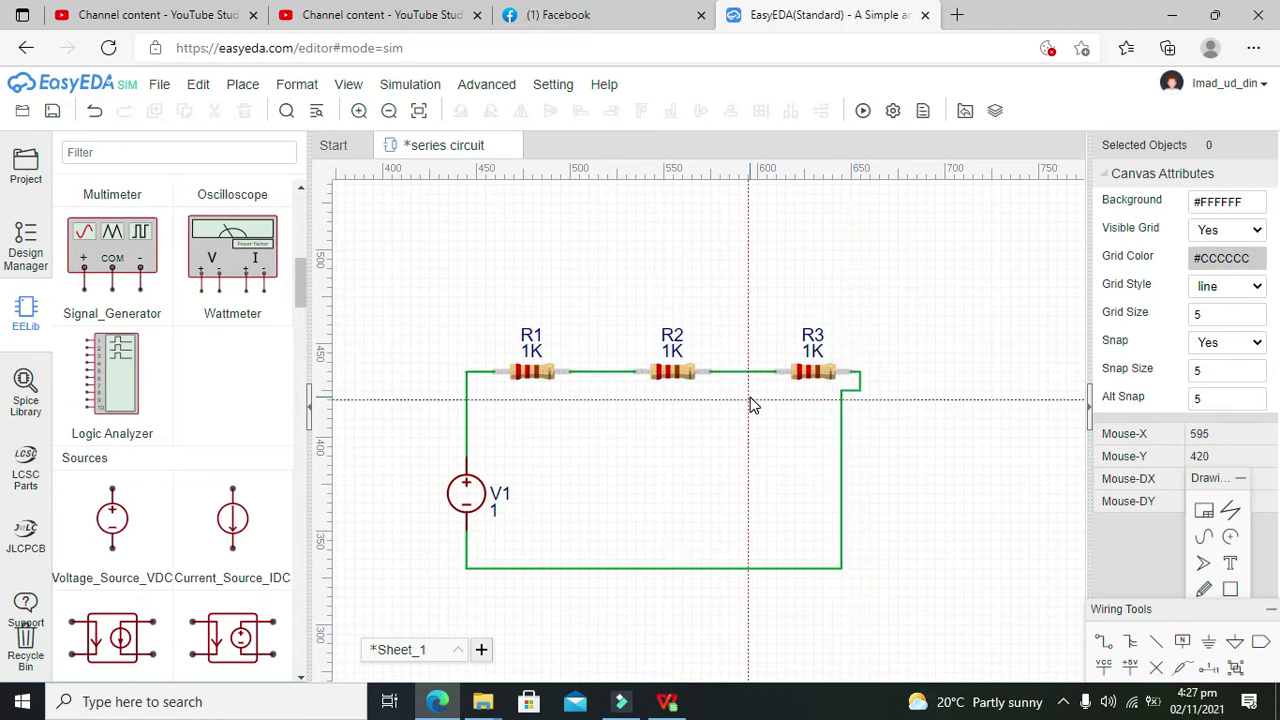
{"action": "key", "text": "Escape"}
Straighten the right-side wire and move V1 further left
{"action": "left_click", "coordinate": [841, 458]}
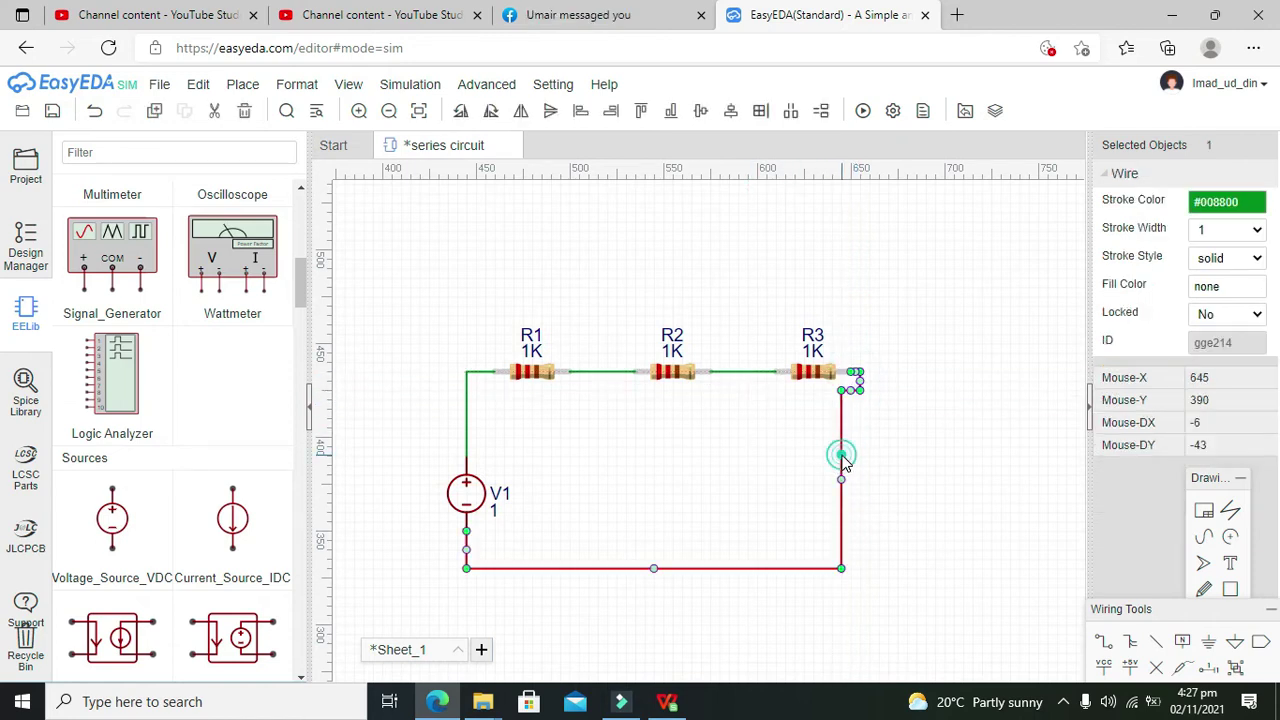
{"action": "left_click_drag", "start_coordinate": [843, 477], "coordinate": [857, 478]}
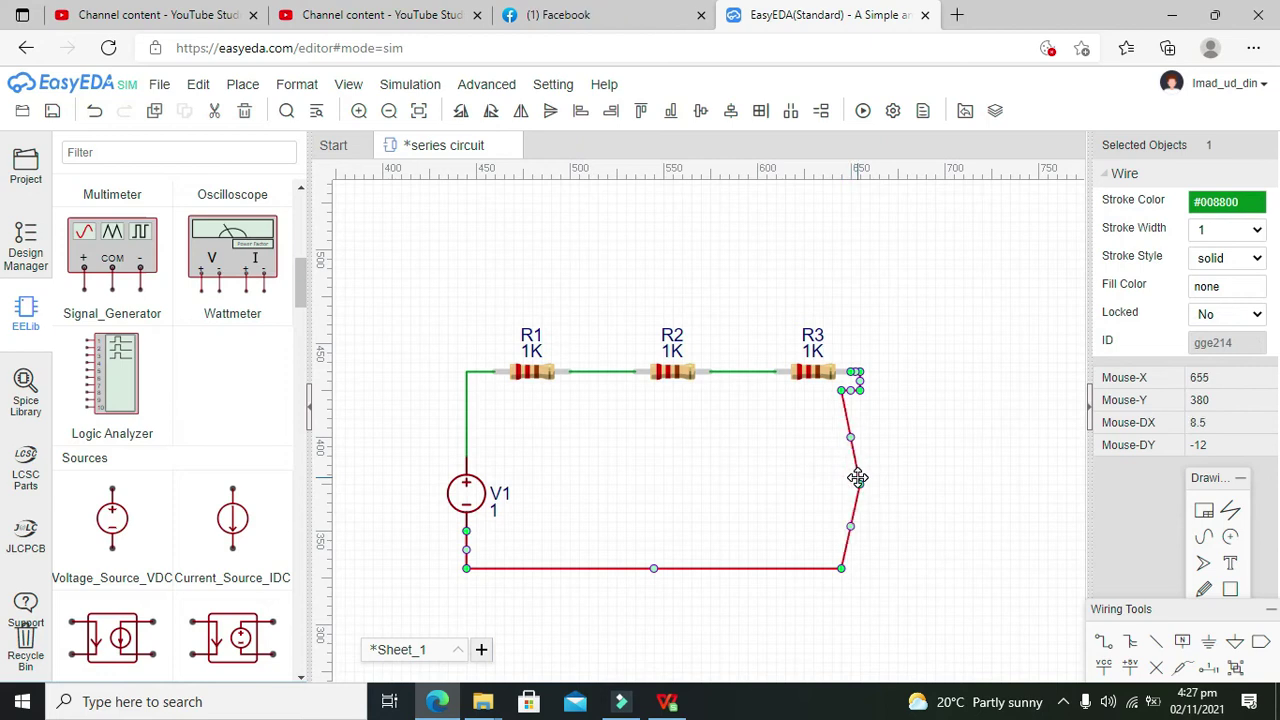
{"action": "left_click_drag", "start_coordinate": [842, 391], "coordinate": [860, 400]}
{"action": "left_click_drag", "start_coordinate": [853, 538], "coordinate": [863, 571]}
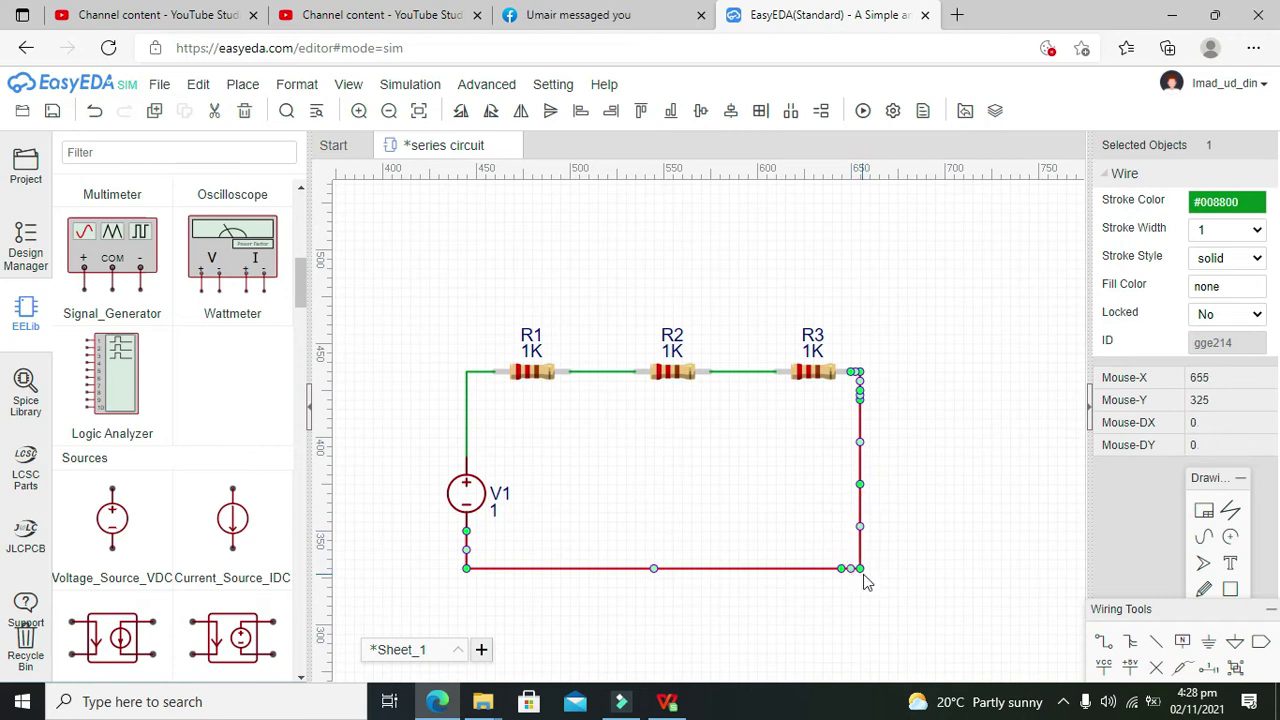
{"action": "left_click", "coordinate": [943, 562]}
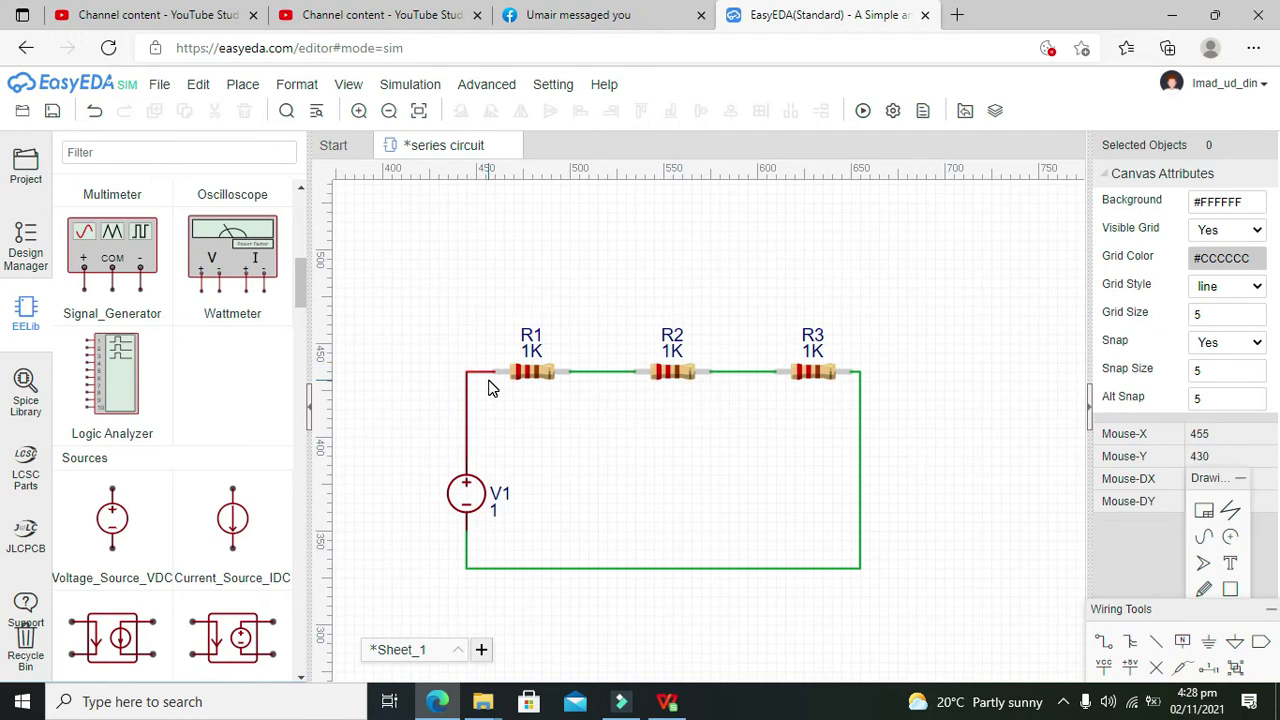
{"action": "left_click_drag", "start_coordinate": [405, 447], "coordinate": [604, 574]}
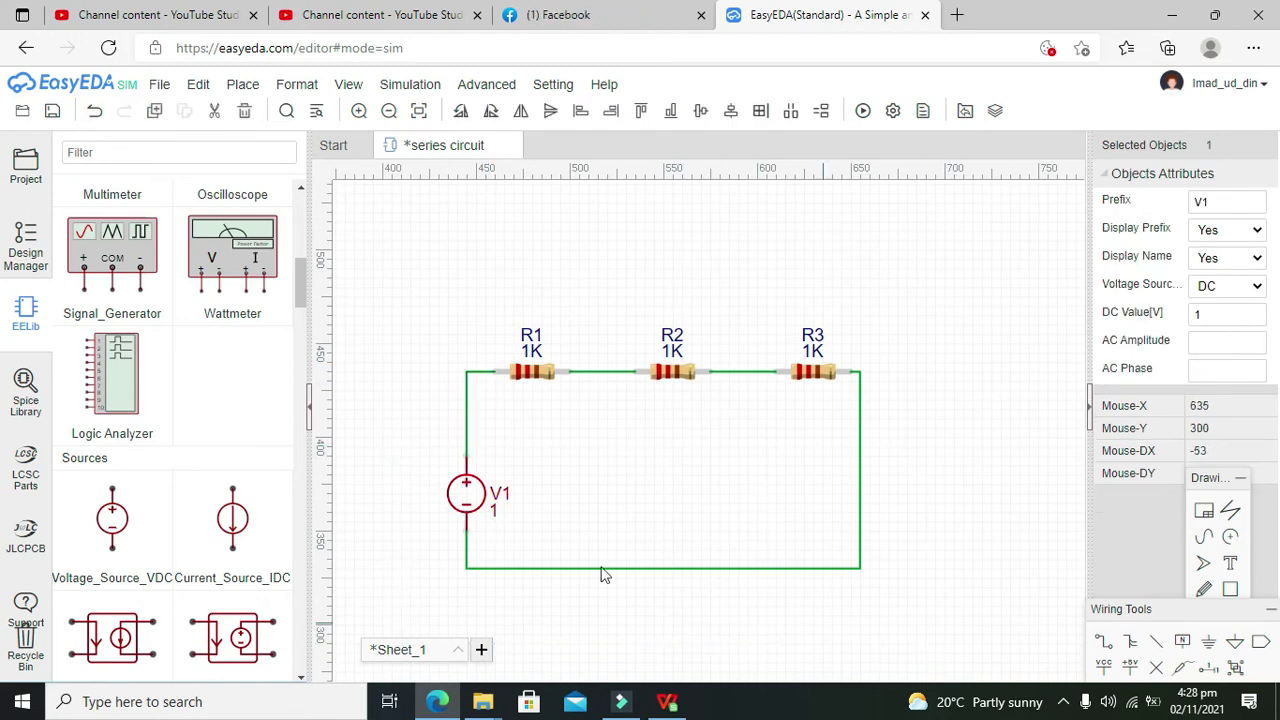
{"action": "left_click_drag", "start_coordinate": [477, 503], "coordinate": [392, 503]}
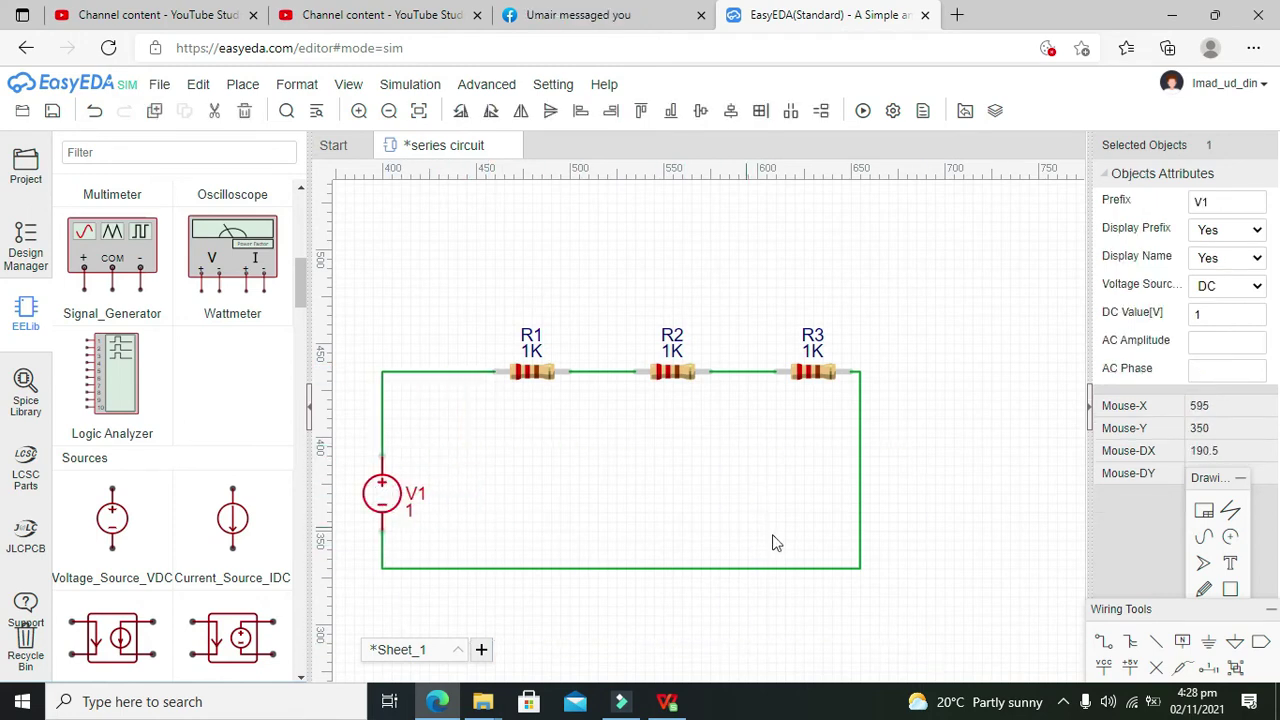
Move both ends of the right wire rightward so it runs vertically
{"action": "left_click", "coordinate": [864, 484]}
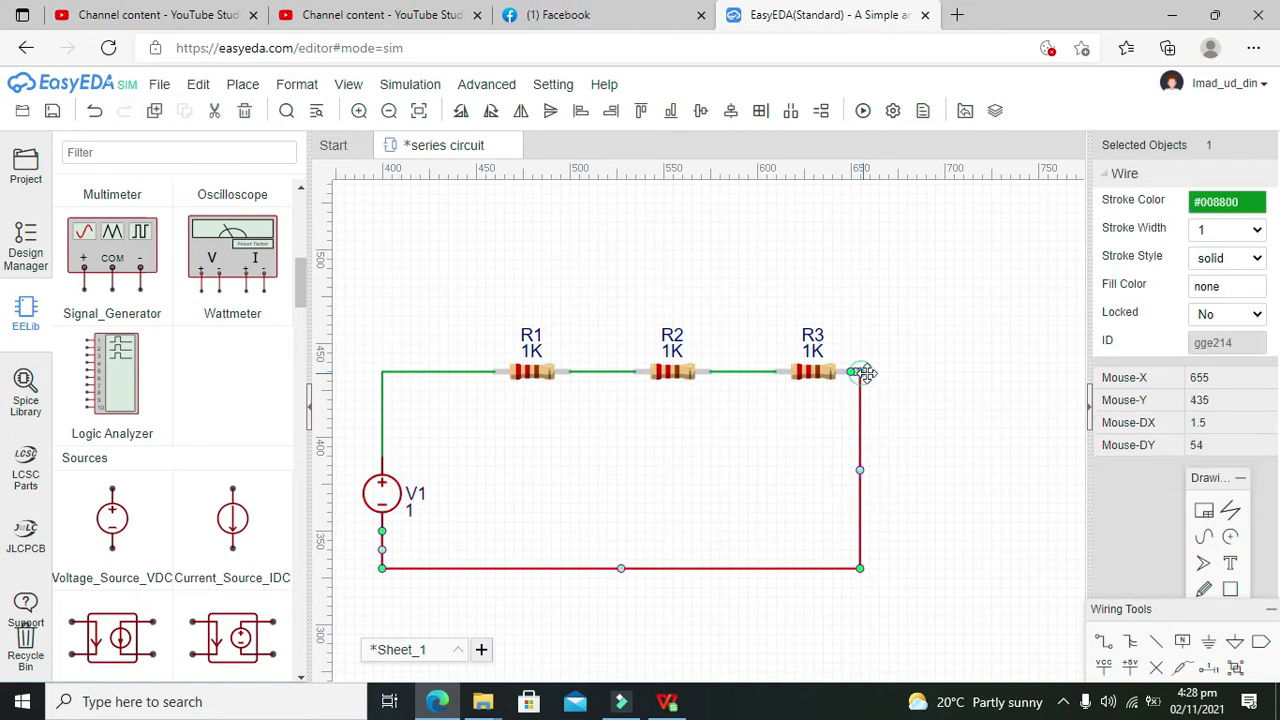
{"action": "left_click_drag", "start_coordinate": [862, 372], "coordinate": [899, 374]}
{"action": "left_click", "coordinate": [858, 574]}
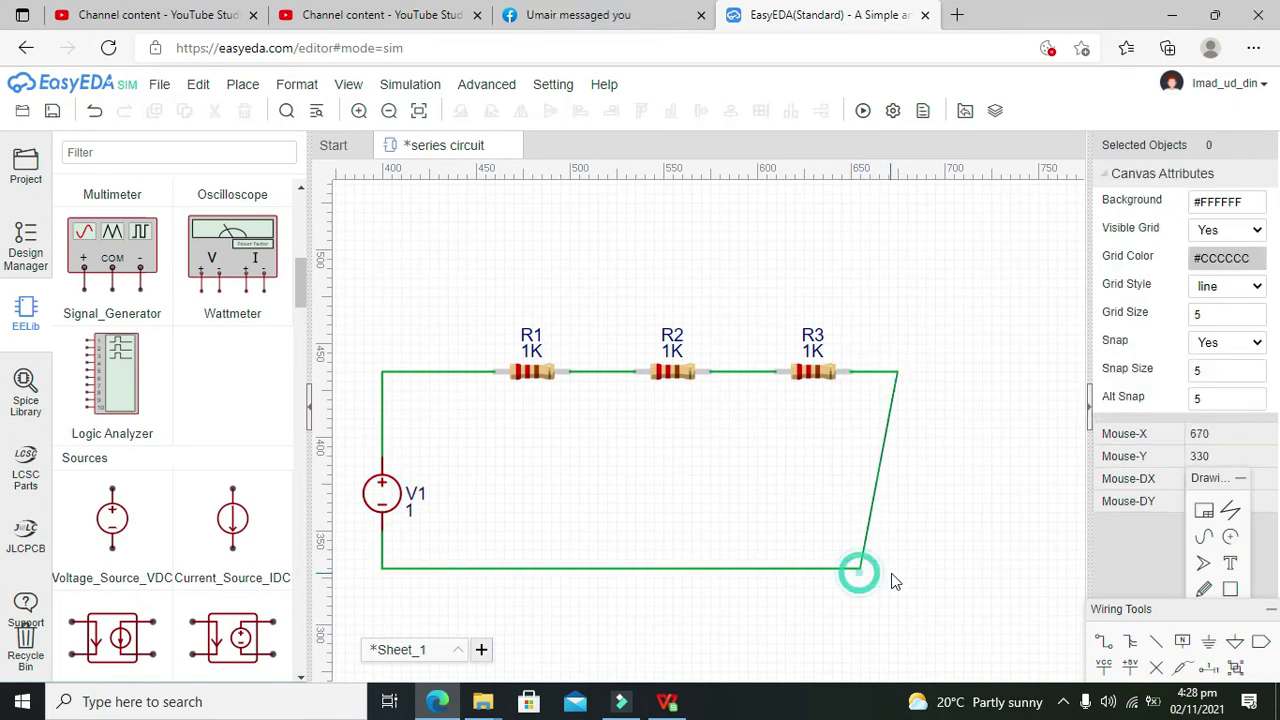
{"action": "left_click", "coordinate": [862, 569]}
{"action": "left_click_drag", "start_coordinate": [862, 569], "coordinate": [897, 568]}
{"action": "left_click", "coordinate": [837, 536]}
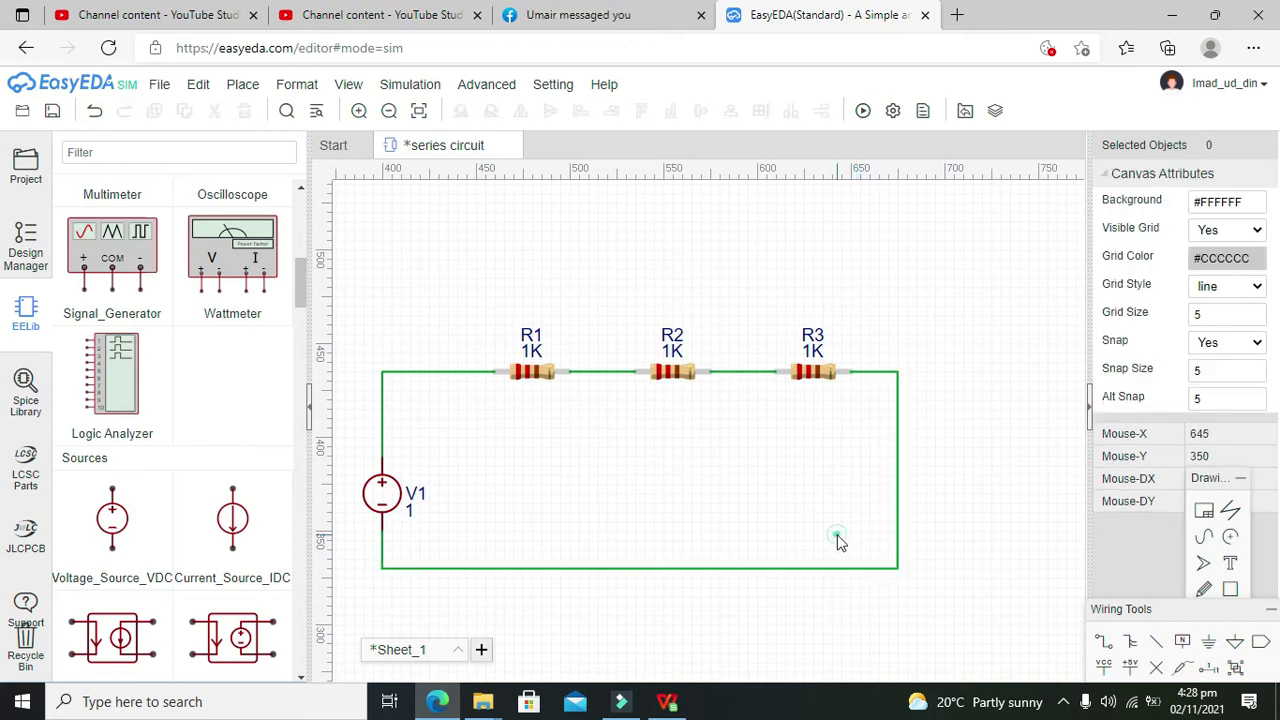
Slide R1 left and nudge R3 right along the top wire
{"action": "left_click_drag", "start_coordinate": [538, 386], "coordinate": [479, 380]}
{"action": "left_click", "coordinate": [605, 395]}
{"action": "left_click_drag", "start_coordinate": [810, 372], "coordinate": [820, 372]}
{"action": "left_click", "coordinate": [821, 402]}
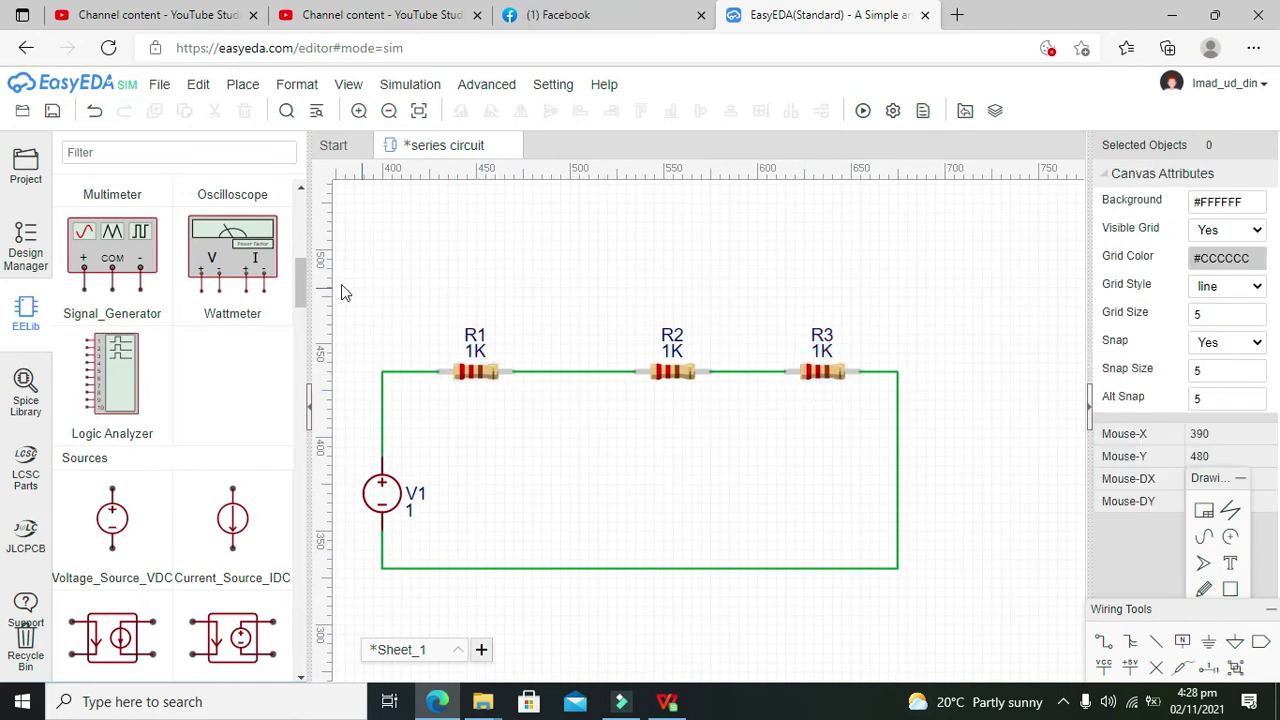
{"action": "mouse_move", "coordinate": [303, 279]}
{"action": "left_mouse_down"}
{"action": "mouse_move", "coordinate": [310, 340]}
{"action": "mouse_move", "coordinate": [297, 238]}
{"action": "mouse_move", "coordinate": [325, 640]}
{"action": "mouse_move", "coordinate": [303, 591]}
{"action": "mouse_move", "coordinate": [277, 243]}
{"action": "mouse_move", "coordinate": [282, 280]}
{"action": "left_mouse_up"}
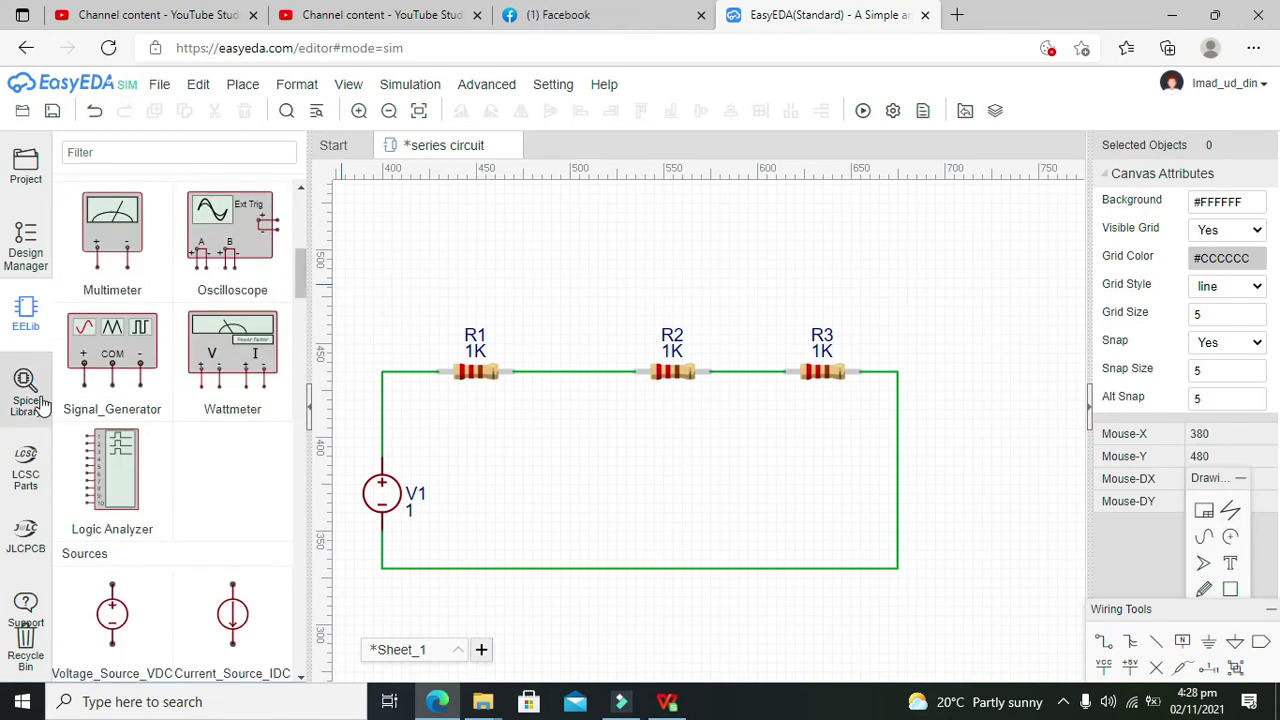
Place two multimeters above the gaps between R1–R2 and R2–R3
{"action": "left_click", "coordinate": [88, 218]}
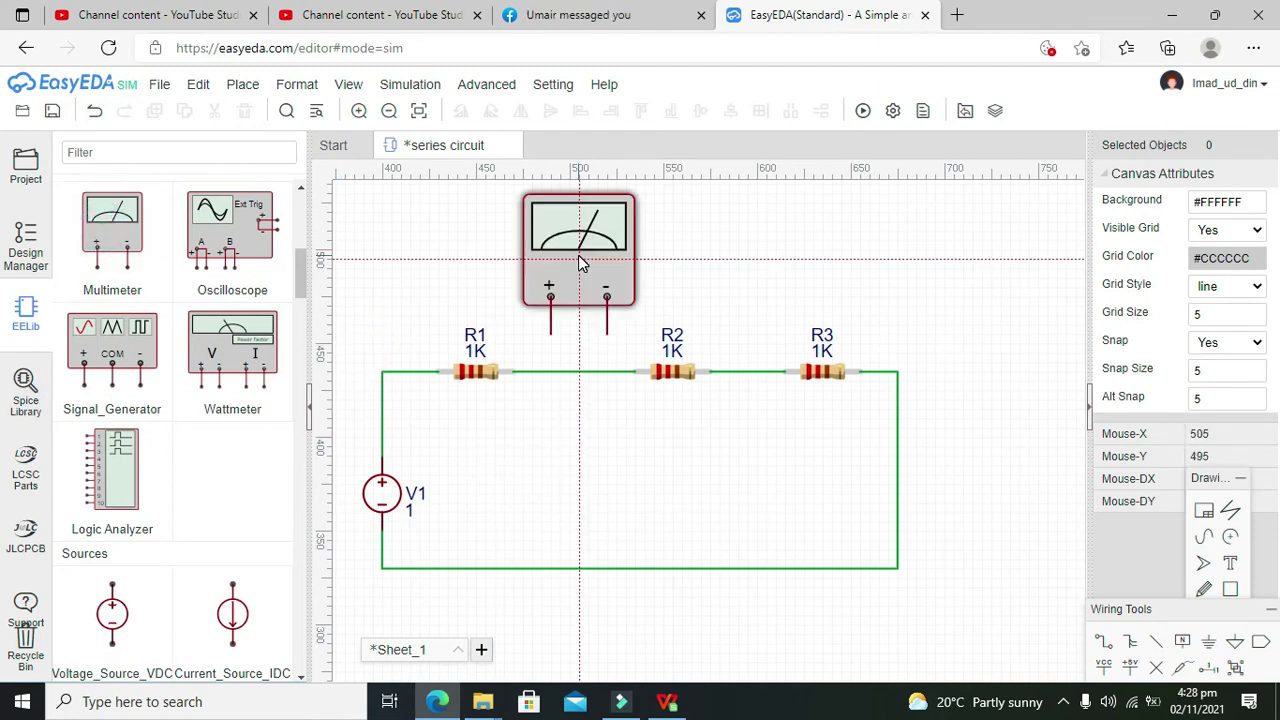
{"action": "left_click", "coordinate": [578, 265]}
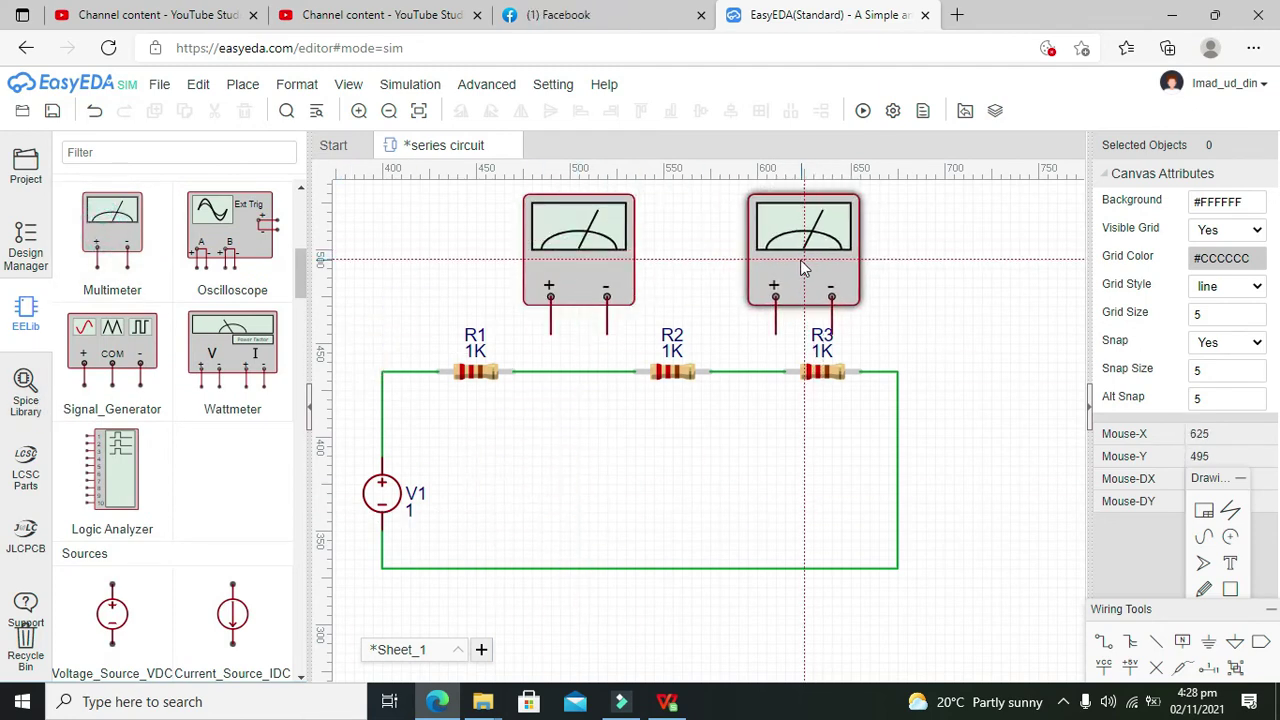
{"action": "left_click_drag", "start_coordinate": [757, 260], "coordinate": [754, 266]}
{"action": "left_click", "coordinate": [757, 253]}
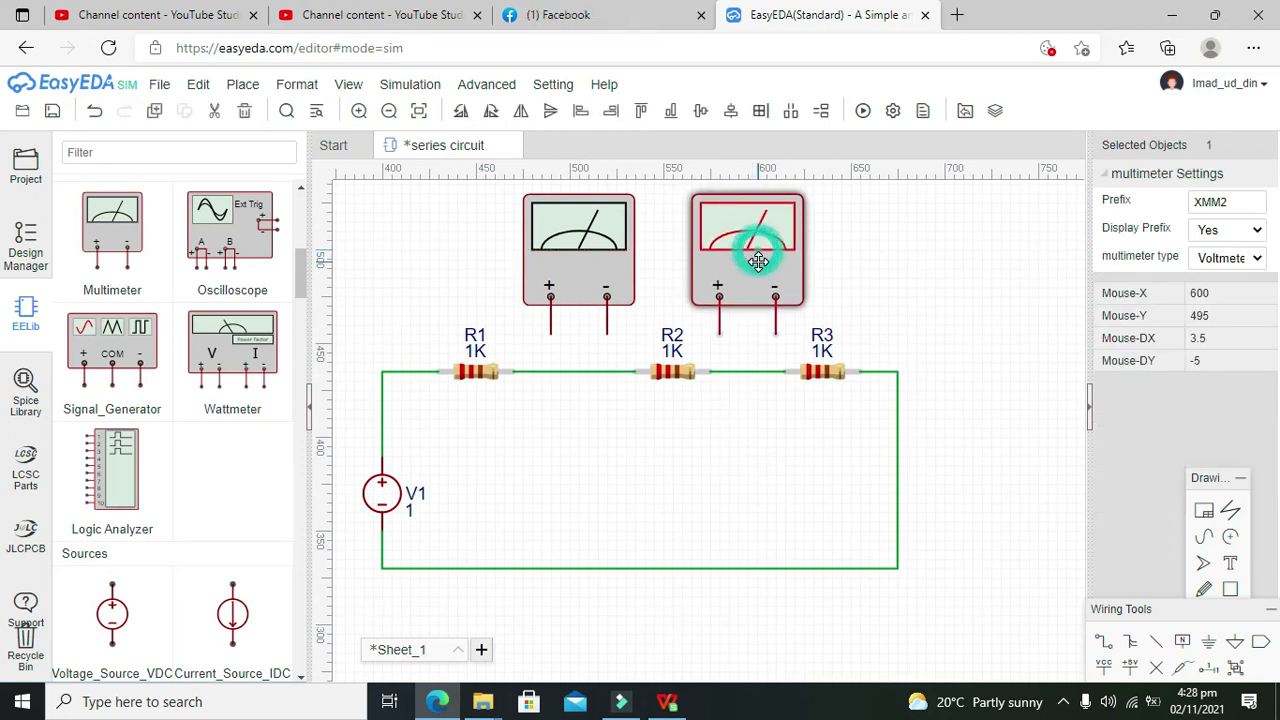
{"action": "left_click", "coordinate": [897, 246]}
Delete the wires between R2–R3 and R1–R2
{"action": "left_click", "coordinate": [750, 373]}
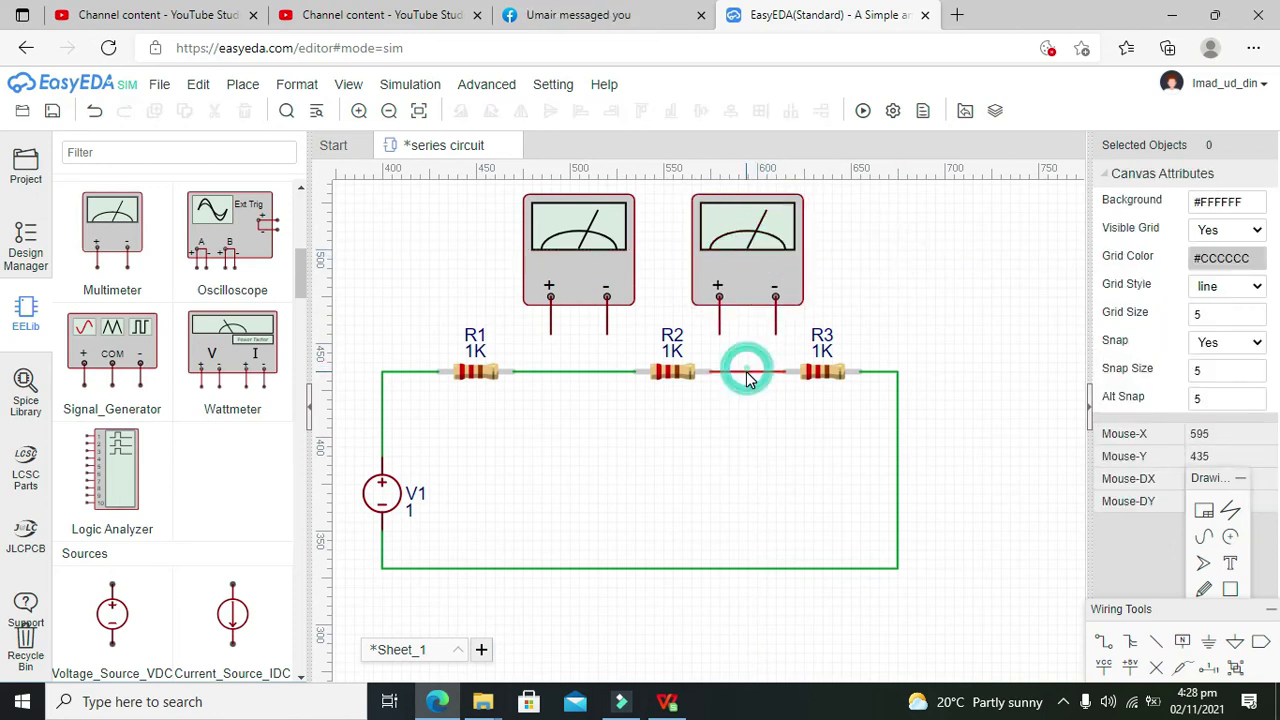
{"action": "key", "text": "Delete"}
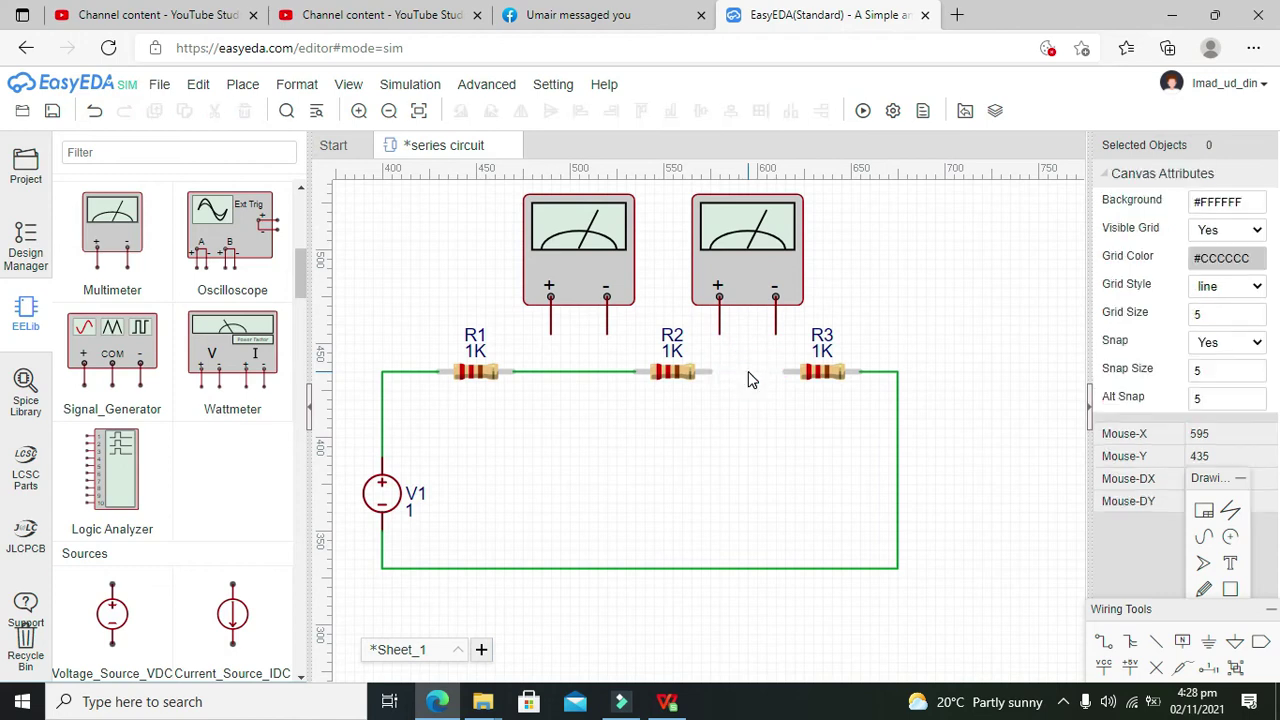
{"action": "left_click", "coordinate": [590, 375]}
{"action": "key", "text": "Delete"}
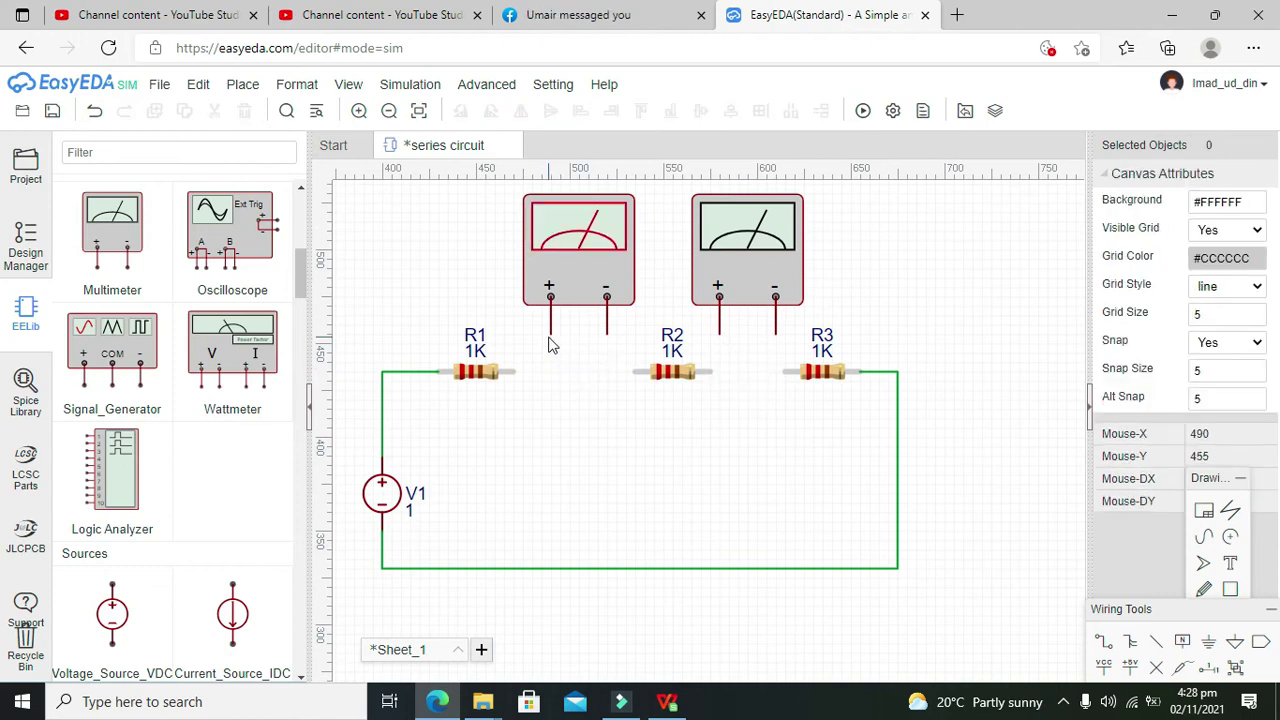
Wire R1→meter1 +, meter1 −→R2, R2→meter2 +, and meter2 −→R3
{"action": "left_click", "coordinate": [549, 339]}
{"action": "left_click", "coordinate": [514, 371]}
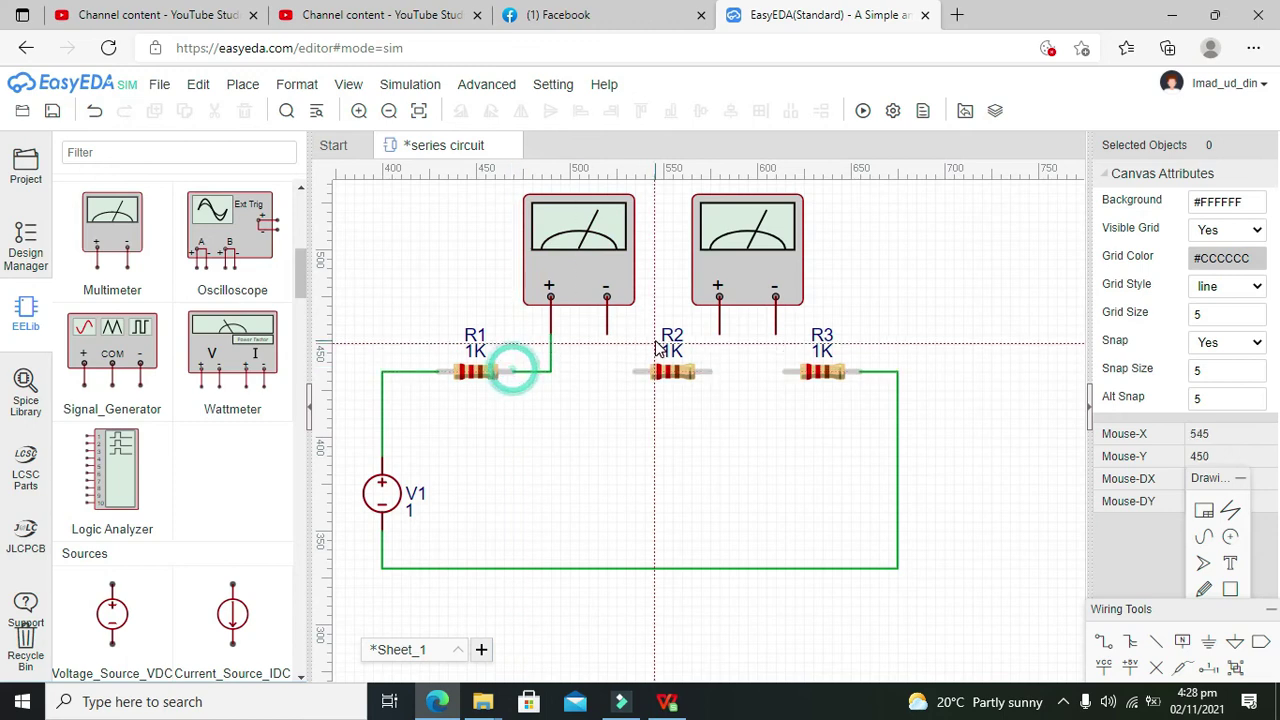
{"action": "left_click", "coordinate": [606, 334]}
{"action": "left_click", "coordinate": [632, 372]}
{"action": "left_click", "coordinate": [718, 372]}
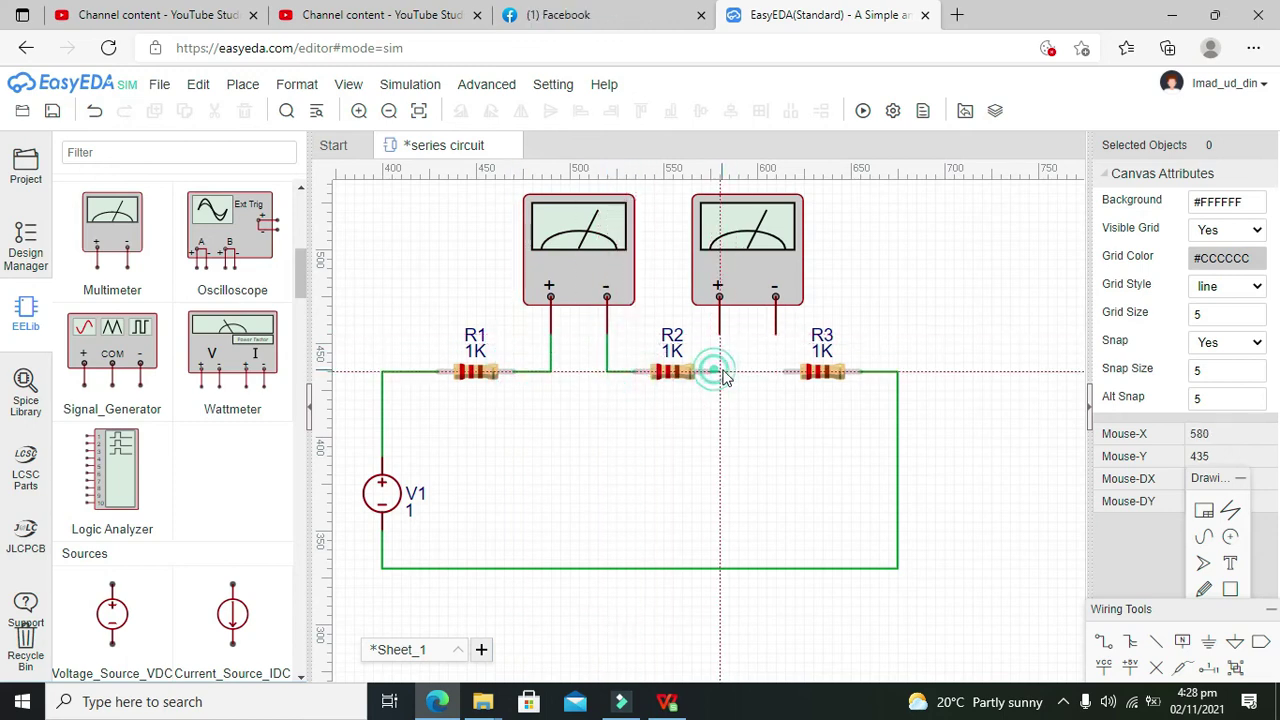
{"action": "left_click", "coordinate": [719, 336]}
{"action": "left_click", "coordinate": [719, 372]}
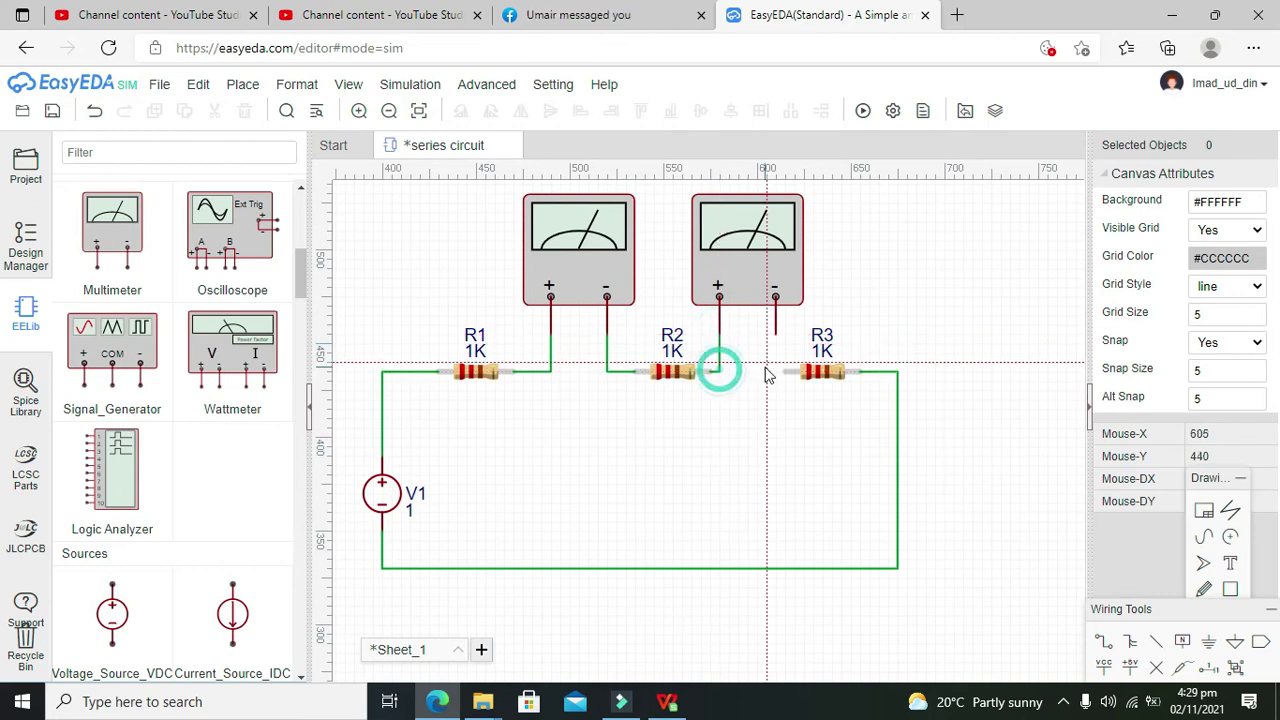
{"action": "left_click", "coordinate": [775, 334]}
{"action": "left_click", "coordinate": [784, 372]}
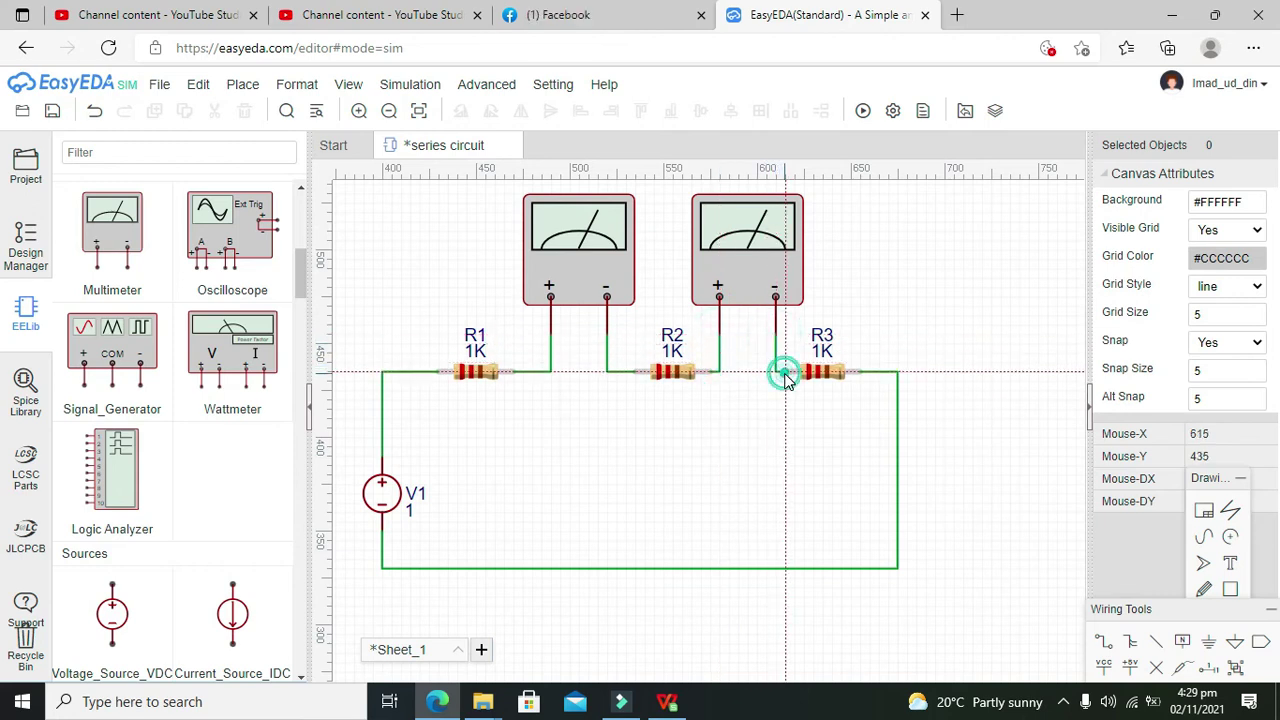
{"action": "key", "text": "Escape"}
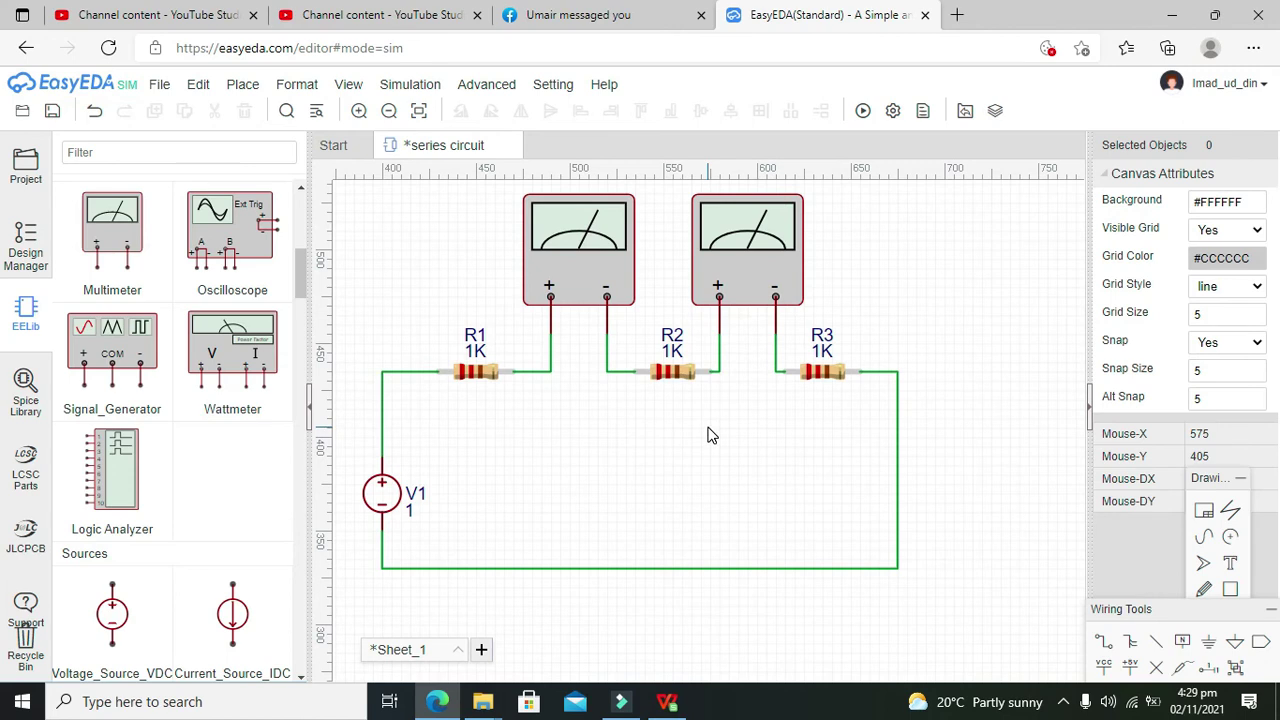
Set both multimeters' type to Ammeter
{"action": "left_click", "coordinate": [765, 284]}
{"action": "left_click", "coordinate": [1216, 257]}
{"action": "left_click", "coordinate": [1220, 295]}
{"action": "left_click", "coordinate": [605, 264]}
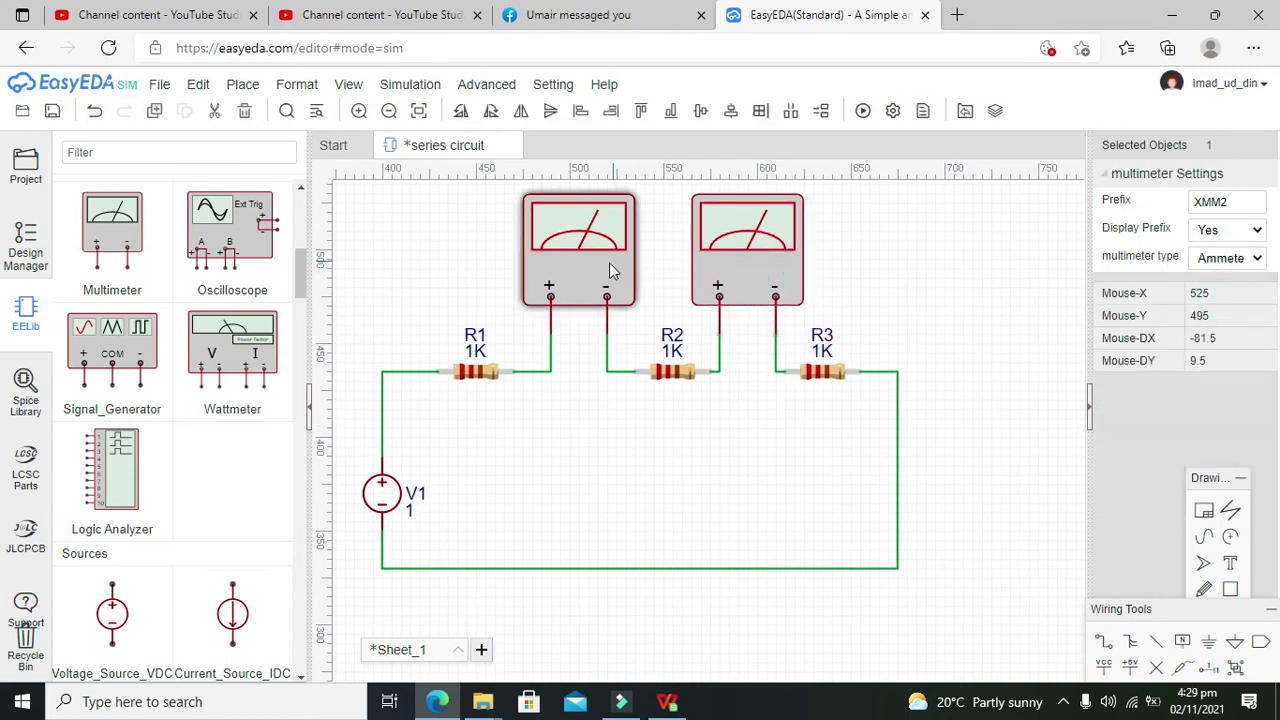
{"action": "left_click", "coordinate": [1228, 258]}
{"action": "left_click", "coordinate": [1222, 295]}
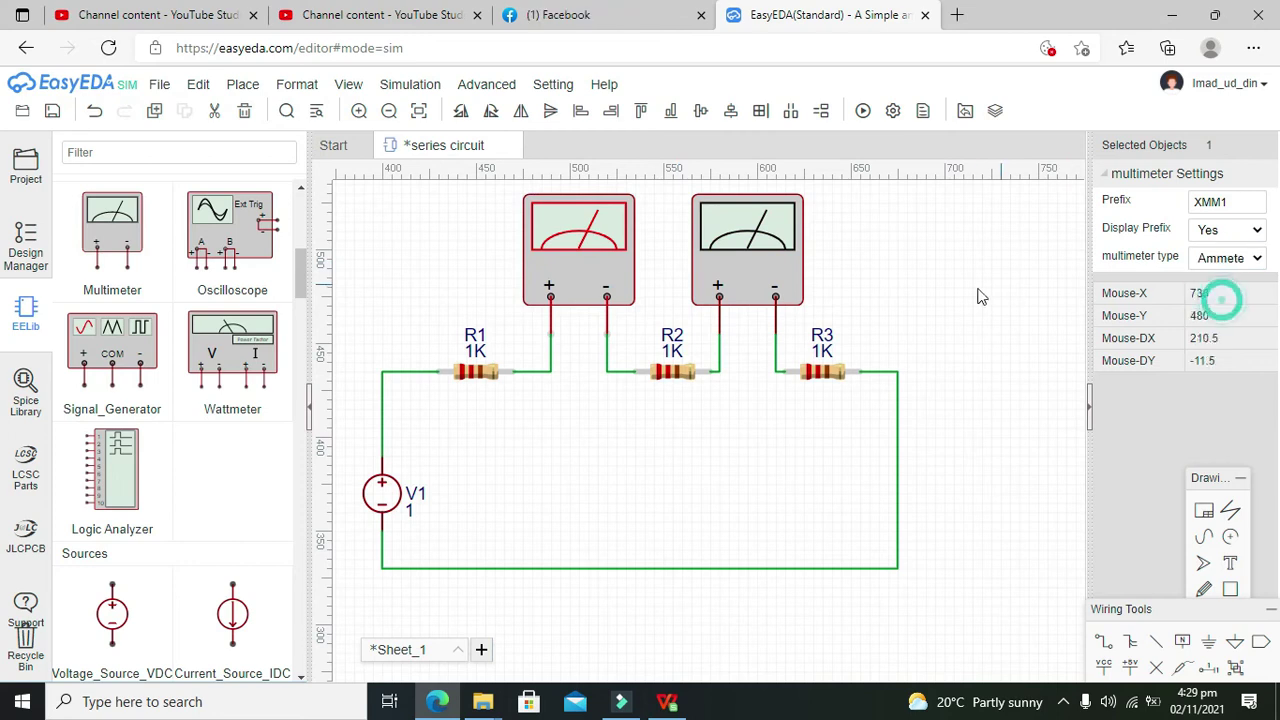
{"action": "left_click", "coordinate": [980, 296]}
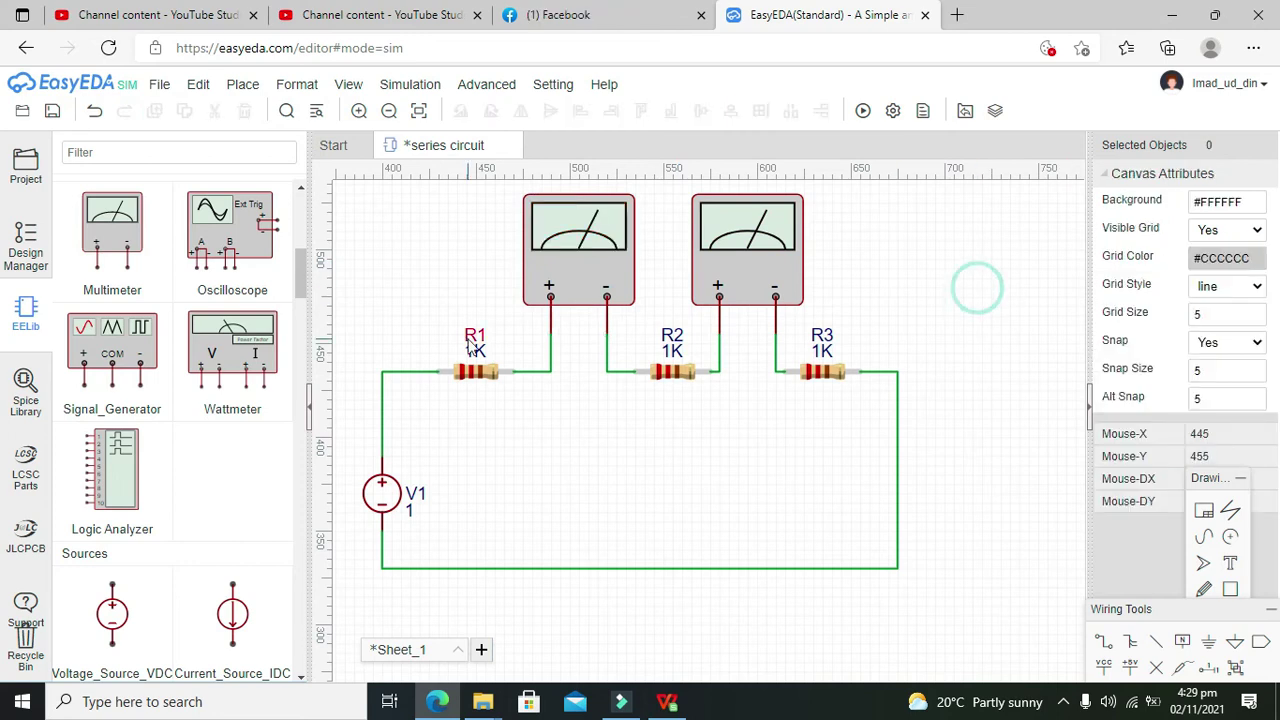
Set V1's DC value to 12 V and run the simulation
{"action": "left_click", "coordinate": [383, 505]}
{"action": "double_click", "coordinate": [1240, 316]}
{"action": "type", "text": "12"}
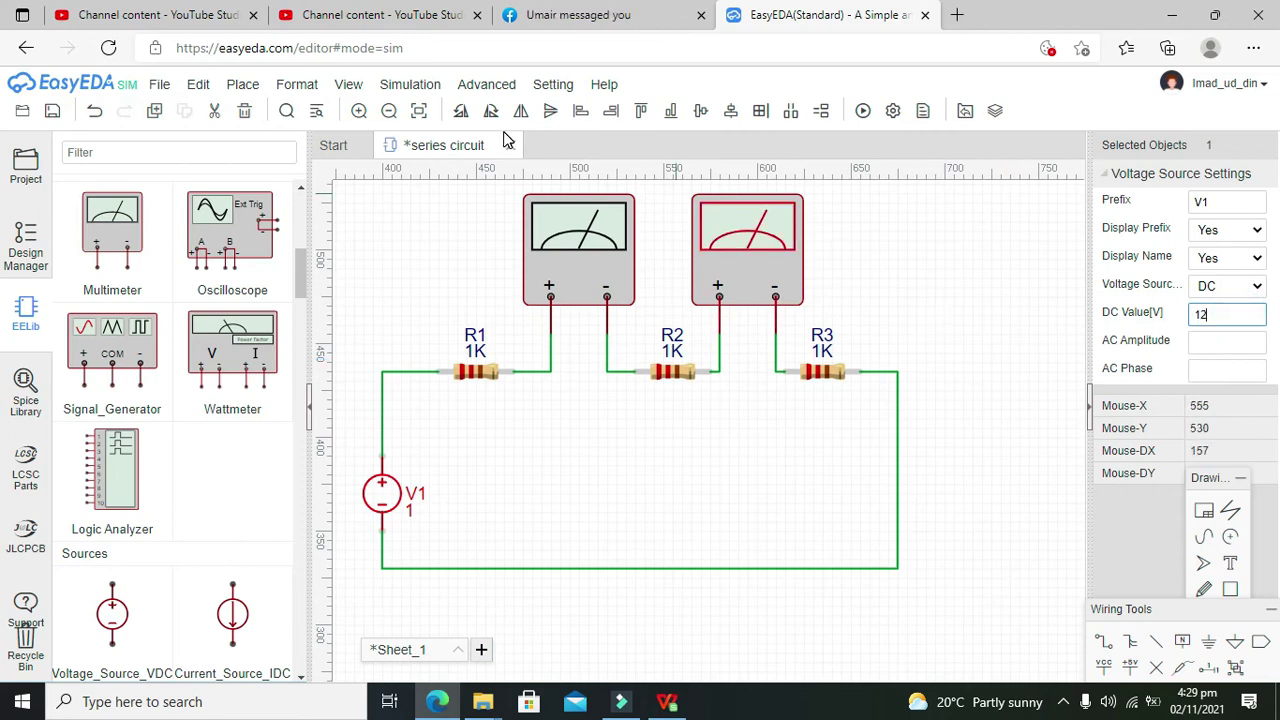
{"action": "left_click", "coordinate": [863, 110]}
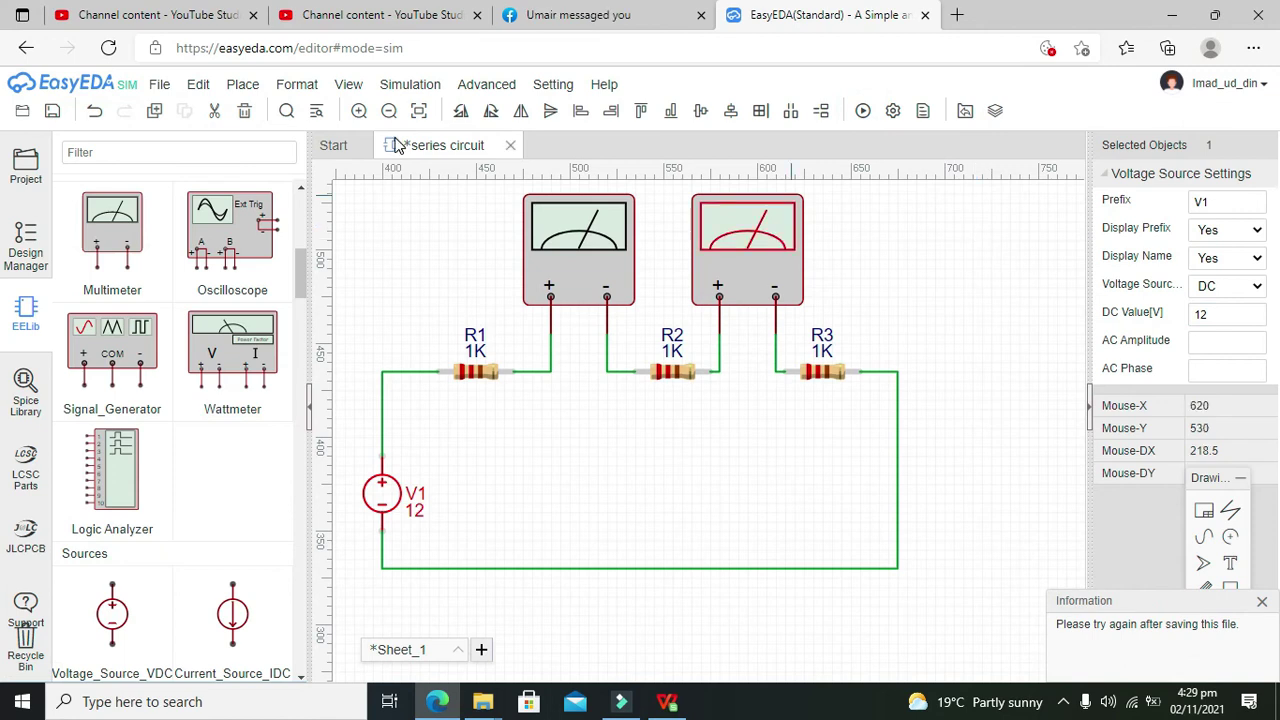
Save the circuit and retry the simulation
{"action": "left_click", "coordinate": [164, 86]}
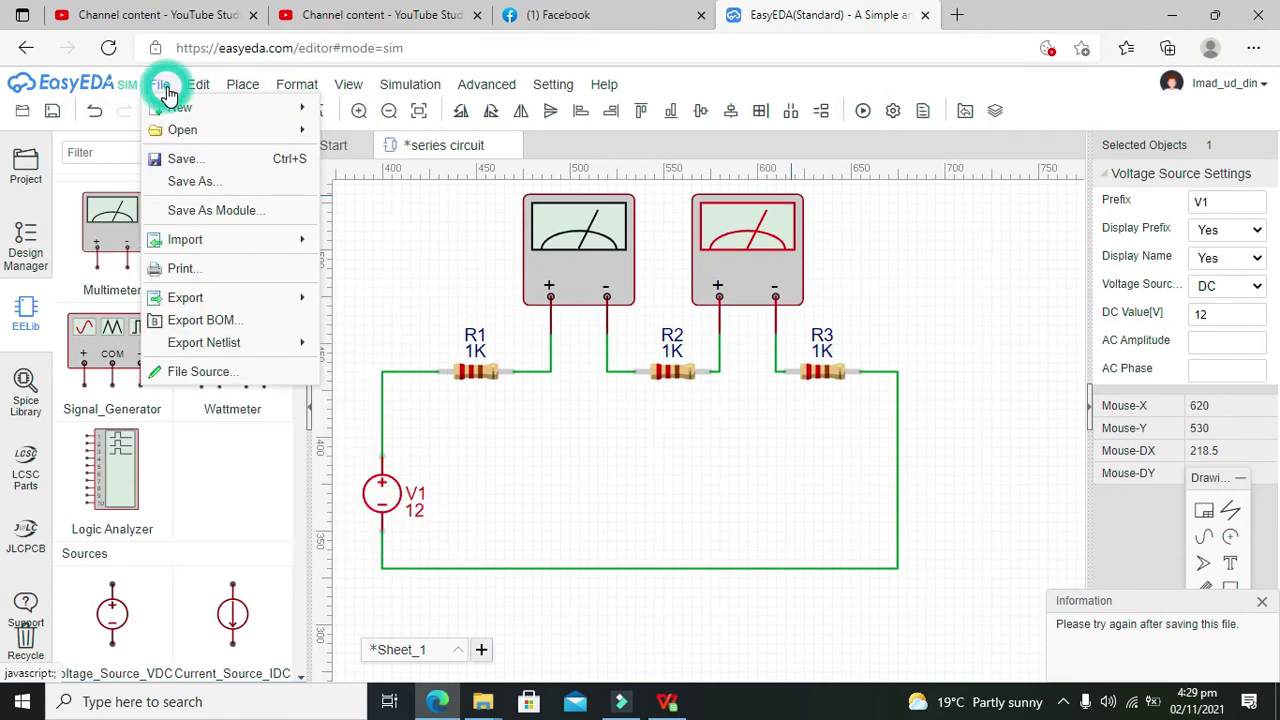
{"action": "left_click", "coordinate": [180, 158]}
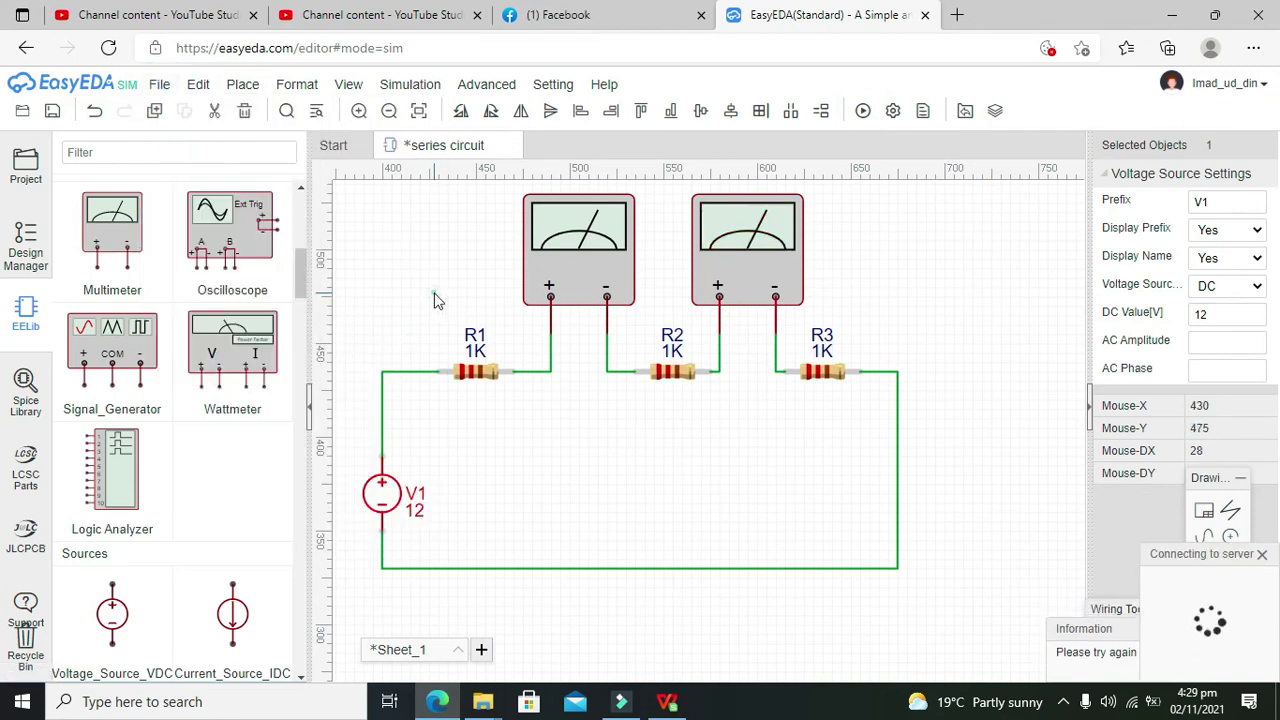
{"action": "left_click", "coordinate": [863, 111]}
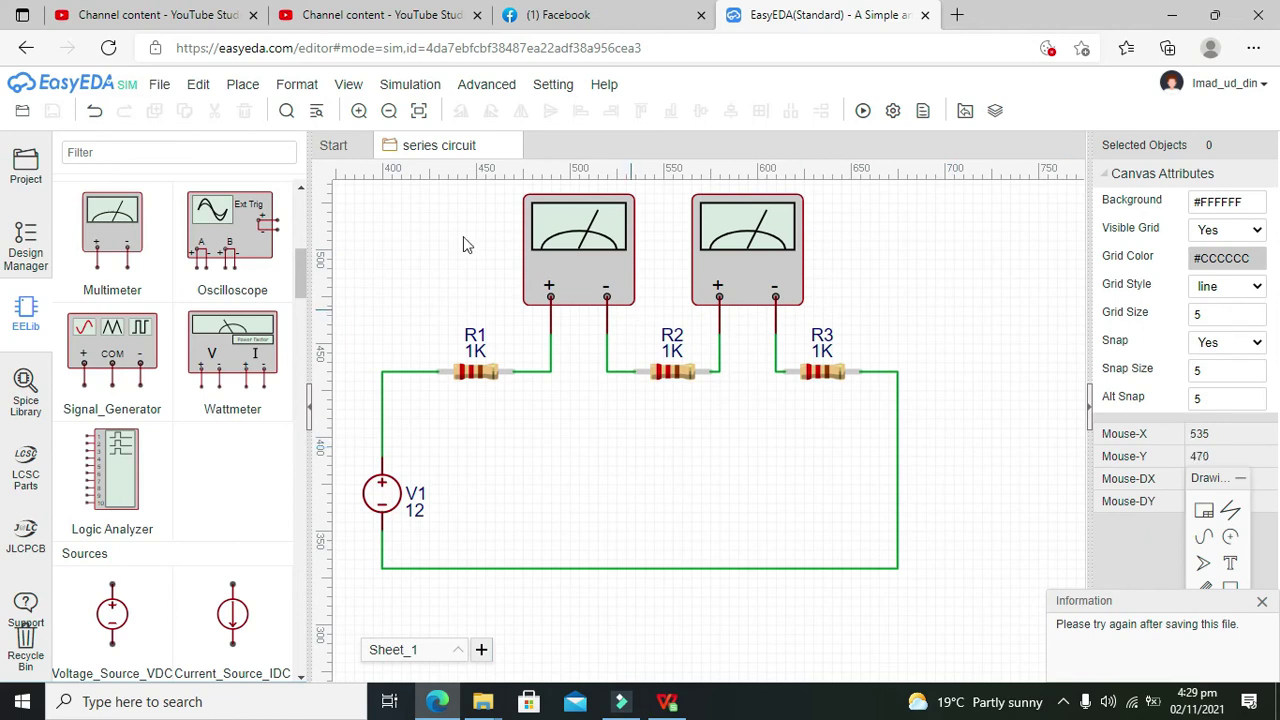
Save as new project 'series circuit', rerun simulation, and dismiss the path and ground errors
{"action": "left_click", "coordinate": [159, 84]}
{"action": "left_click", "coordinate": [216, 184]}
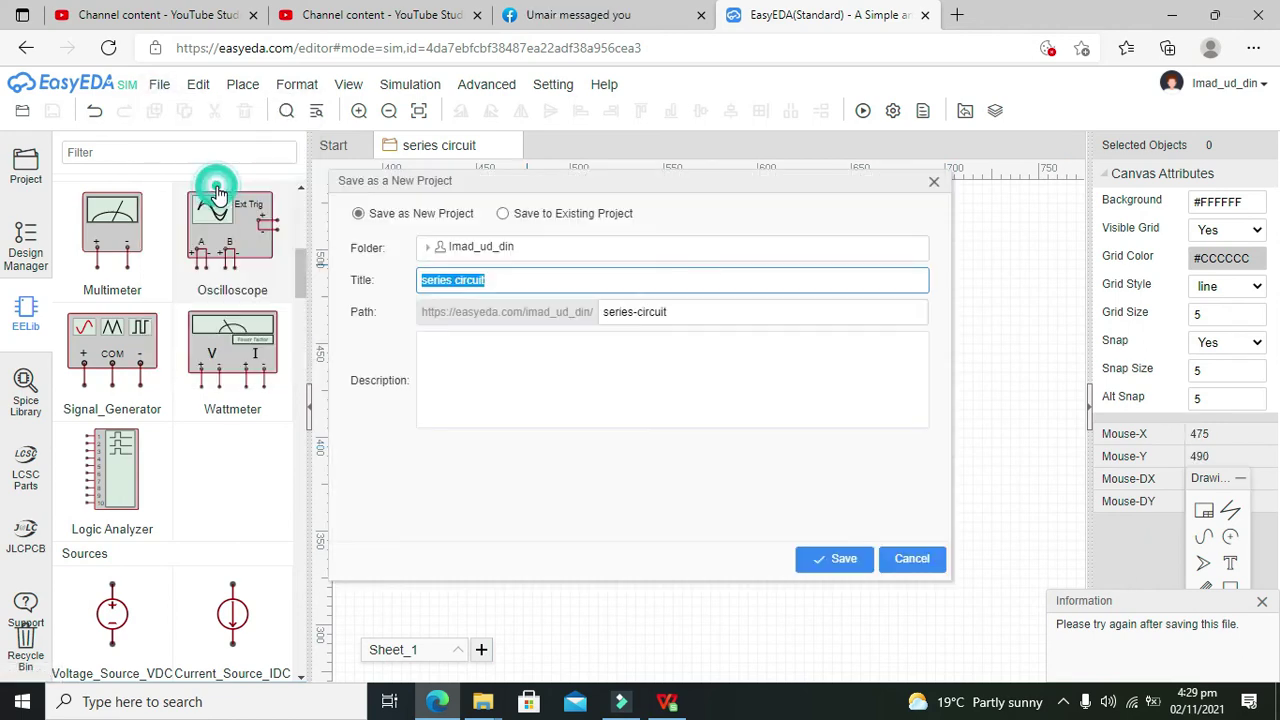
{"action": "left_click", "coordinate": [836, 566]}
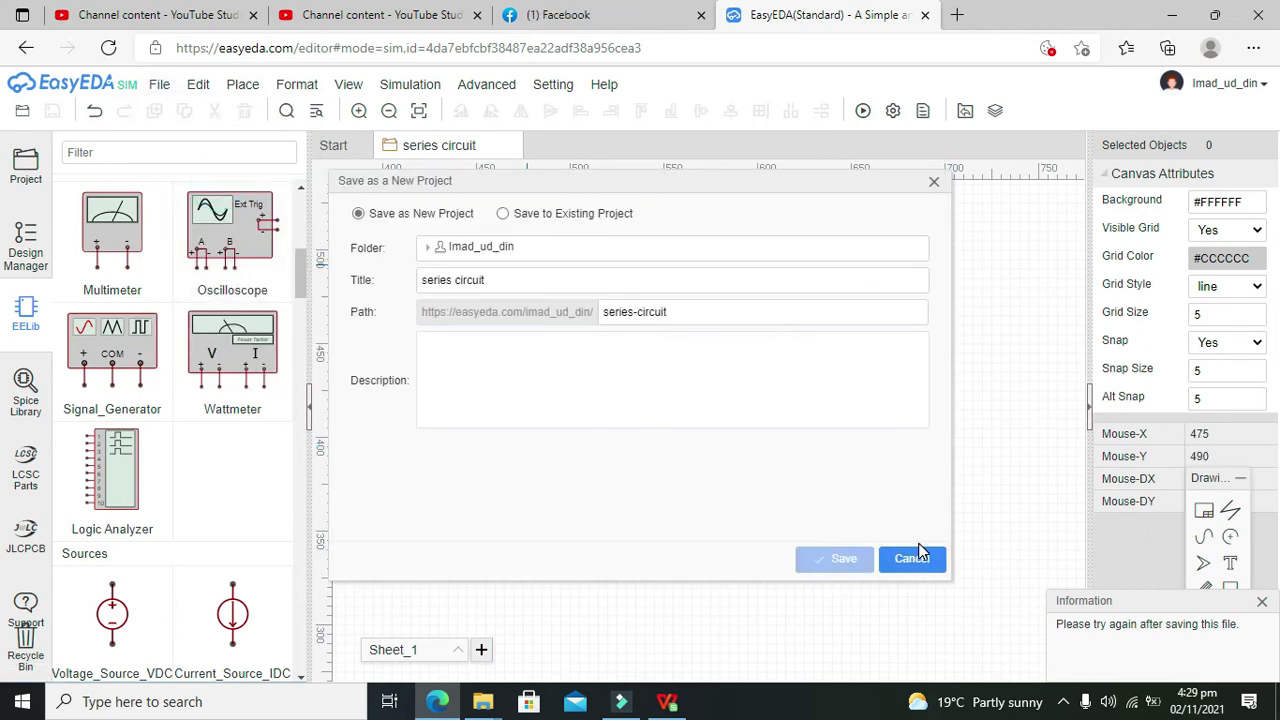
{"action": "left_click", "coordinate": [862, 111]}
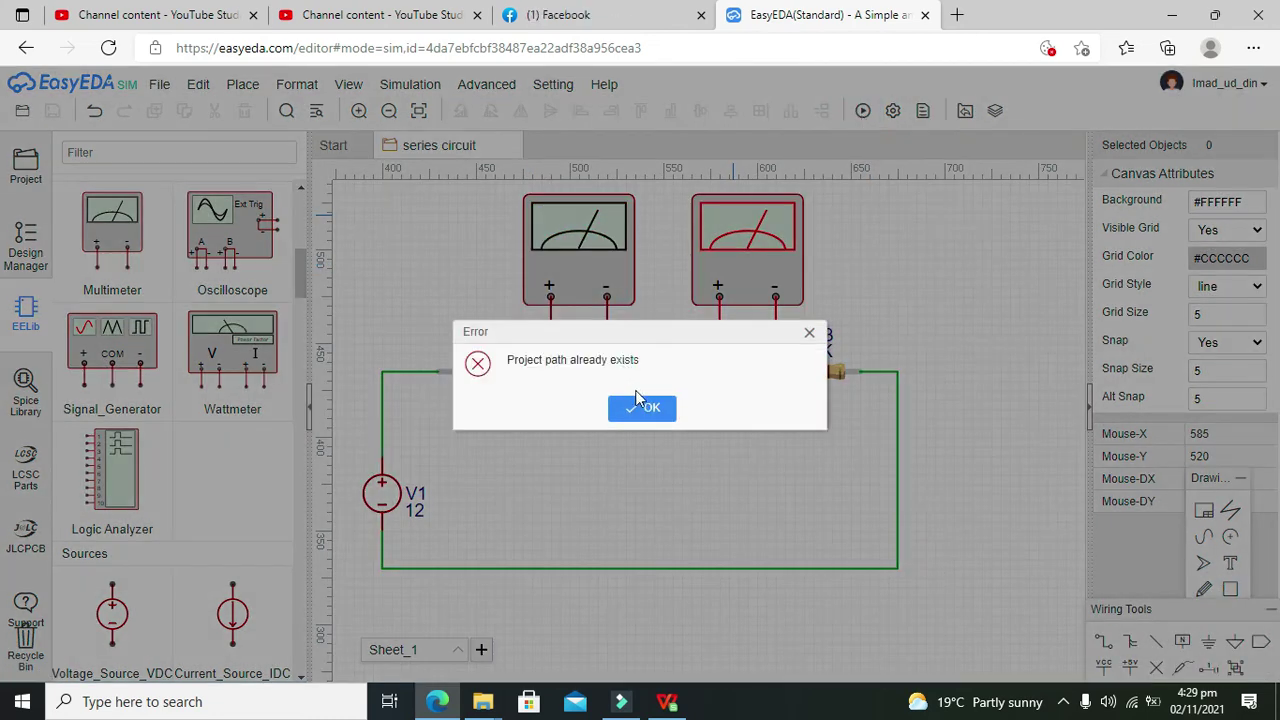
{"action": "left_click", "coordinate": [645, 410]}
{"action": "left_click", "coordinate": [643, 403]}
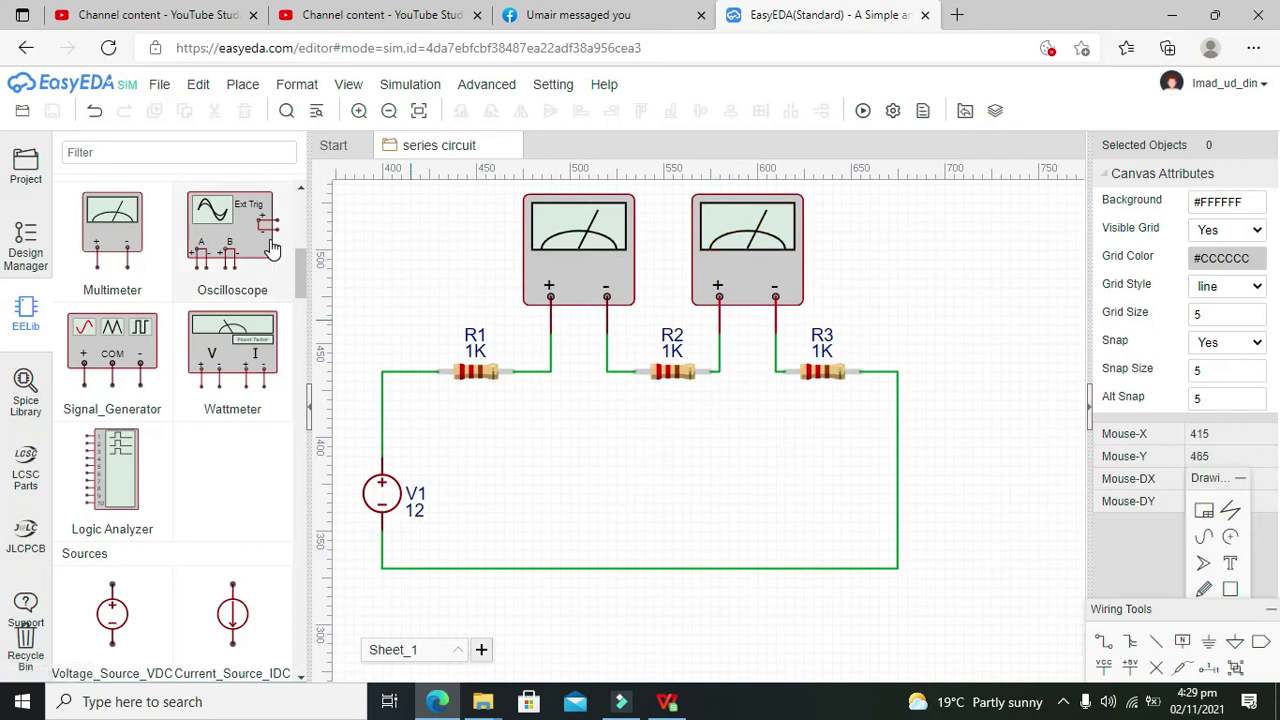
Place a GND ground symbol on the bottom wire and run the simulation showing 4mA on both ammeters
{"action": "left_click_drag", "start_coordinate": [306, 259], "coordinate": [301, 215]}
{"action": "left_click", "coordinate": [112, 262]}
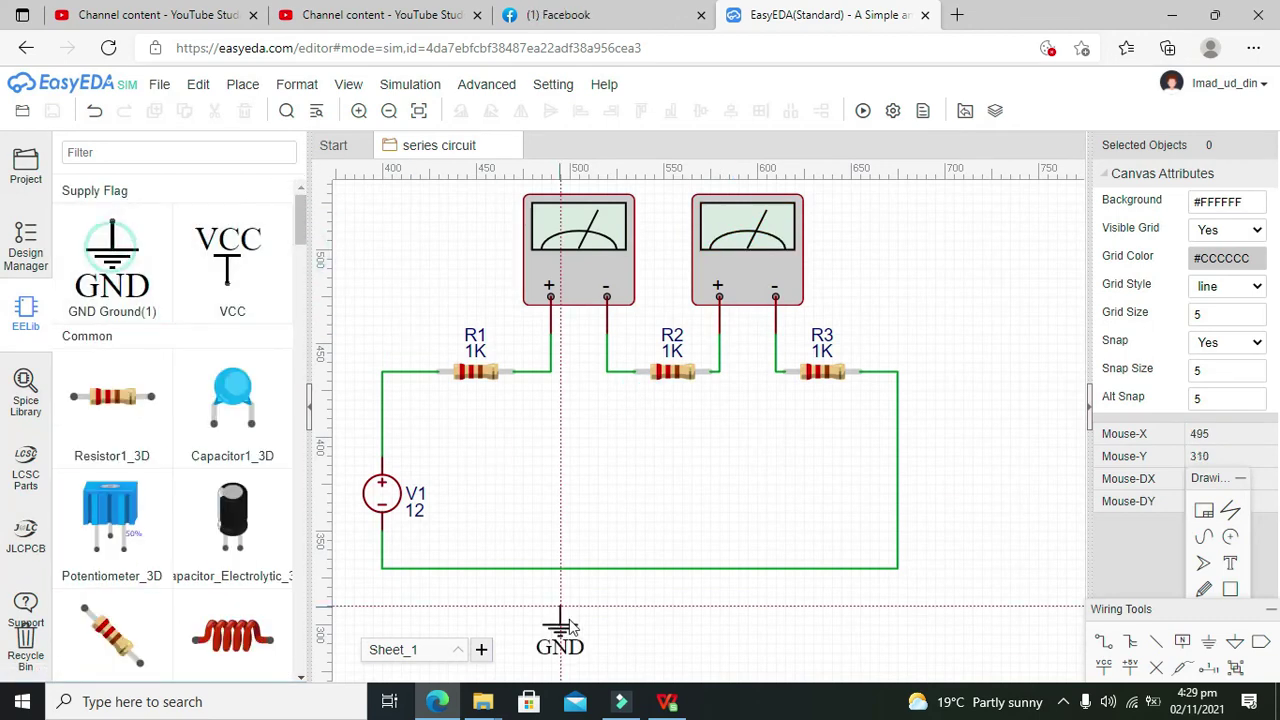
{"action": "left_click", "coordinate": [569, 570]}
{"action": "key", "text": "Escape"}
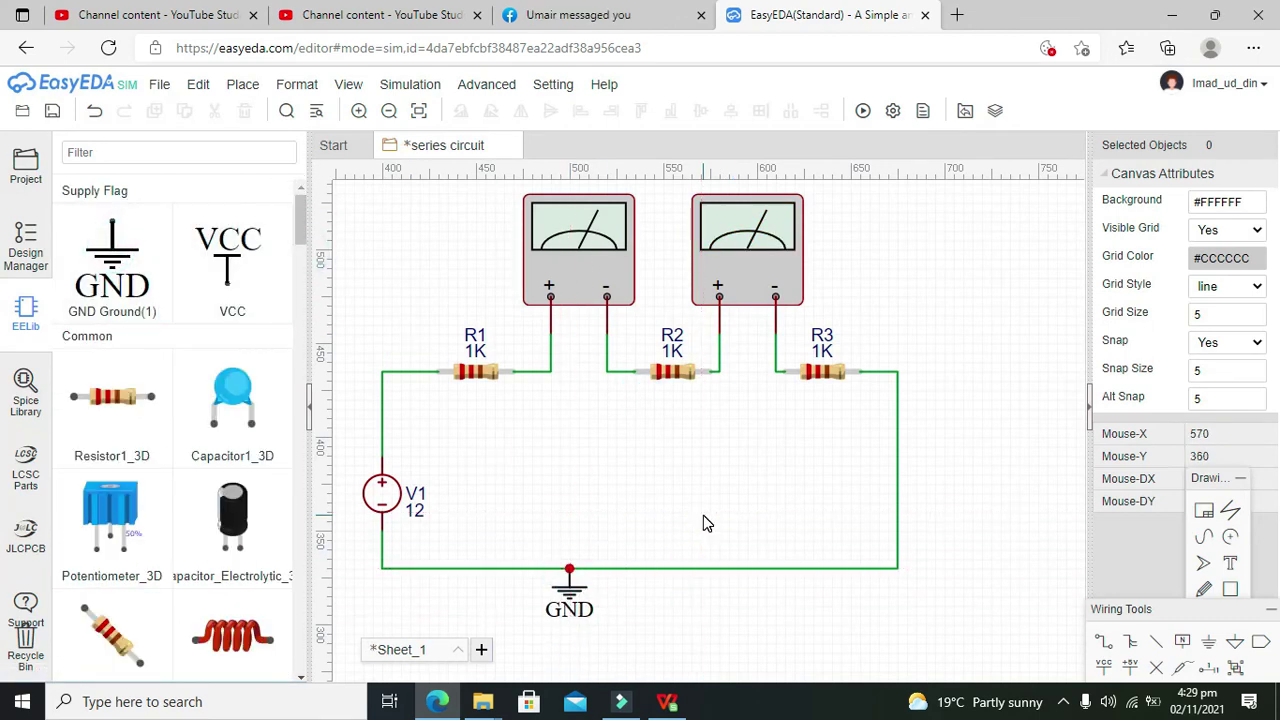
{"action": "left_click", "coordinate": [863, 111]}
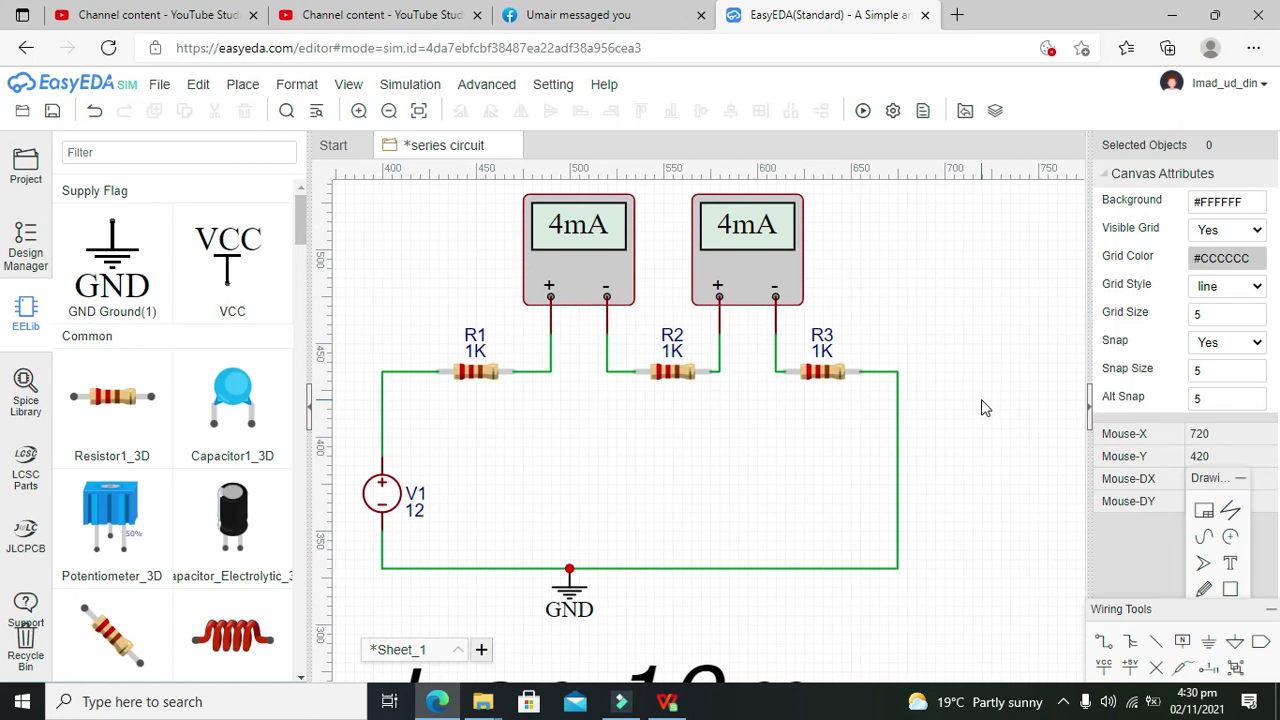
{"action": "left_click_drag", "start_coordinate": [885, 352], "coordinate": [927, 607]}
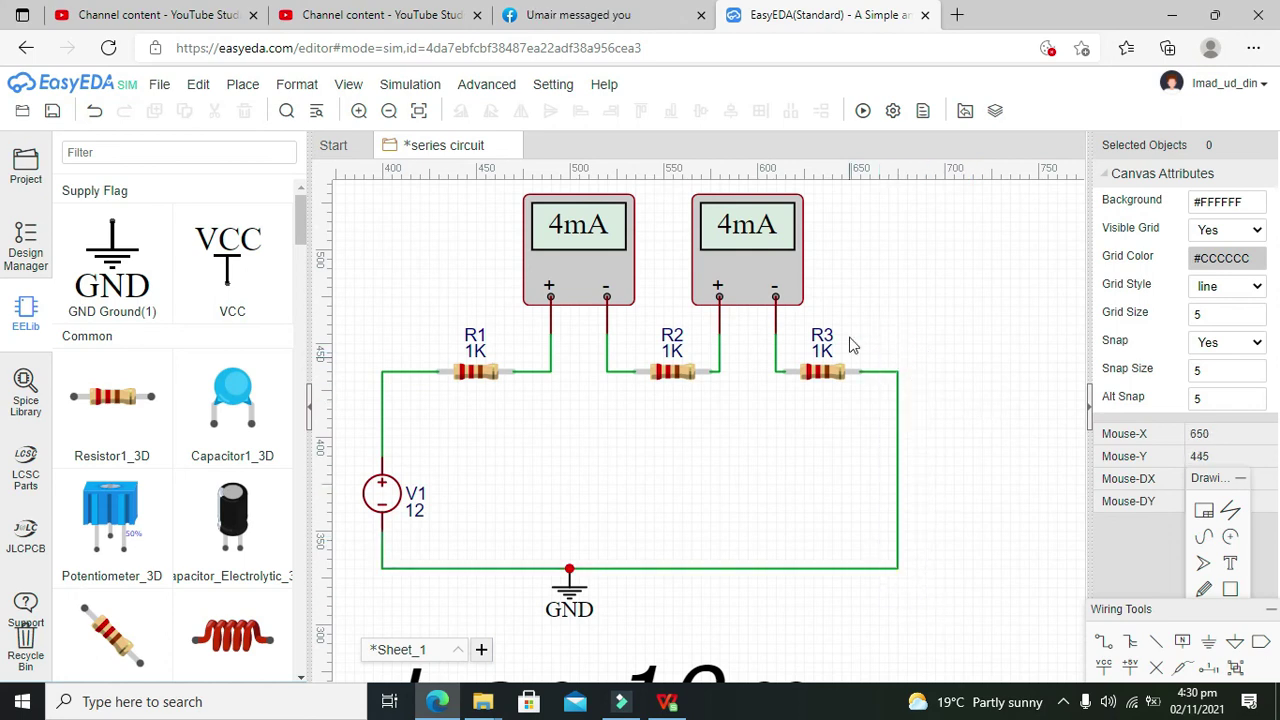